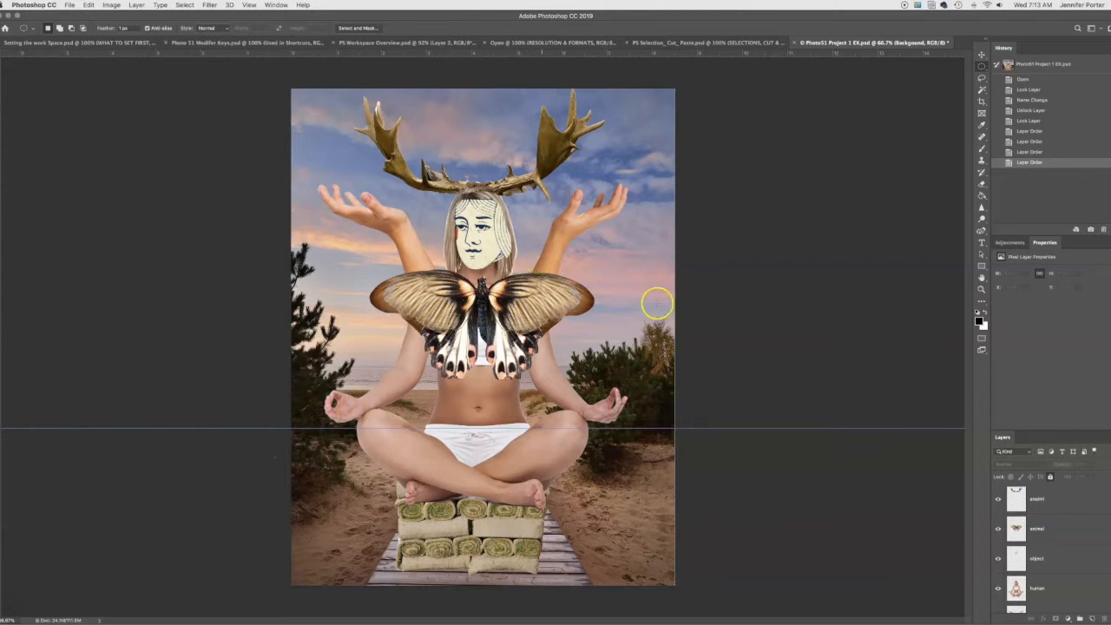
# - Float the Layers panel as a separate panel beside the canvas and resize it to fit the layer stack
pyautogui.moveTo(1000, 438); pyautogui.dragTo(748, 206)
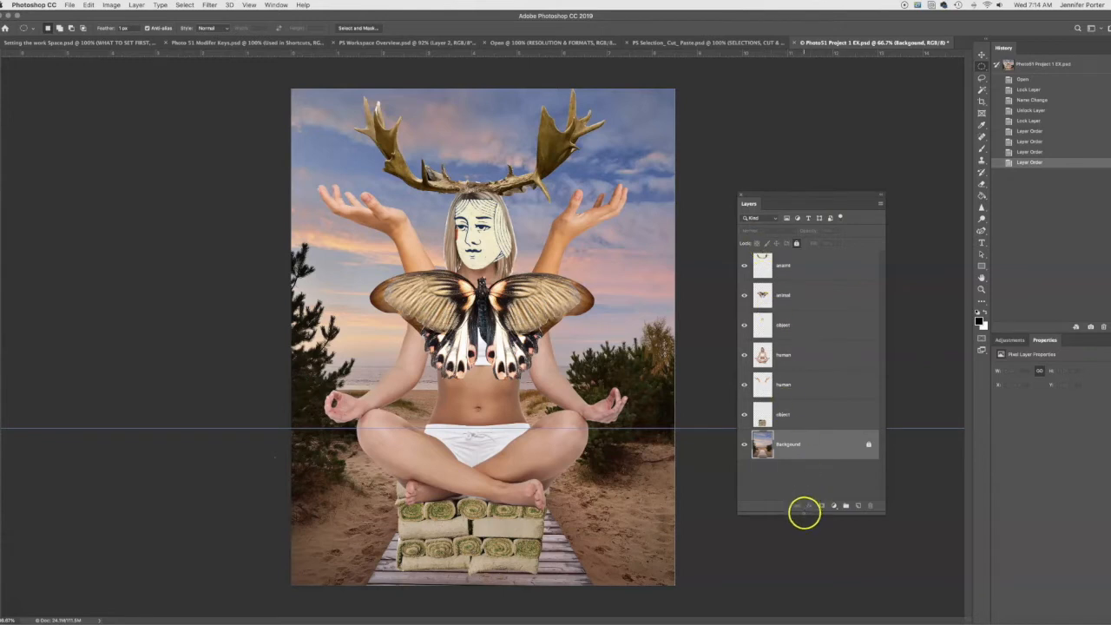
pyautogui.moveTo(799, 488)
pyautogui.mouseDown()
pyautogui.moveTo(797, 302)
pyautogui.moveTo(799, 488)
pyautogui.moveTo(797, 474)
pyautogui.mouseUp()
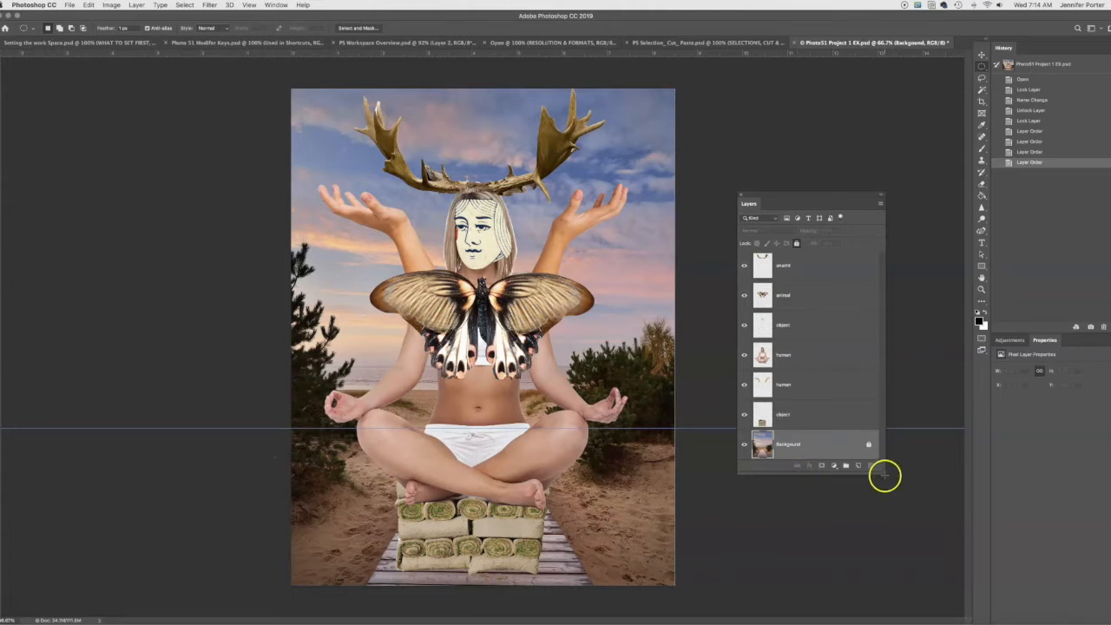
pyautogui.moveTo(884, 473)
pyautogui.mouseDown()
pyautogui.moveTo(918, 509)
pyautogui.moveTo(953, 522)
pyautogui.moveTo(882, 510)
pyautogui.moveTo(897, 475)
pyautogui.mouseUp()
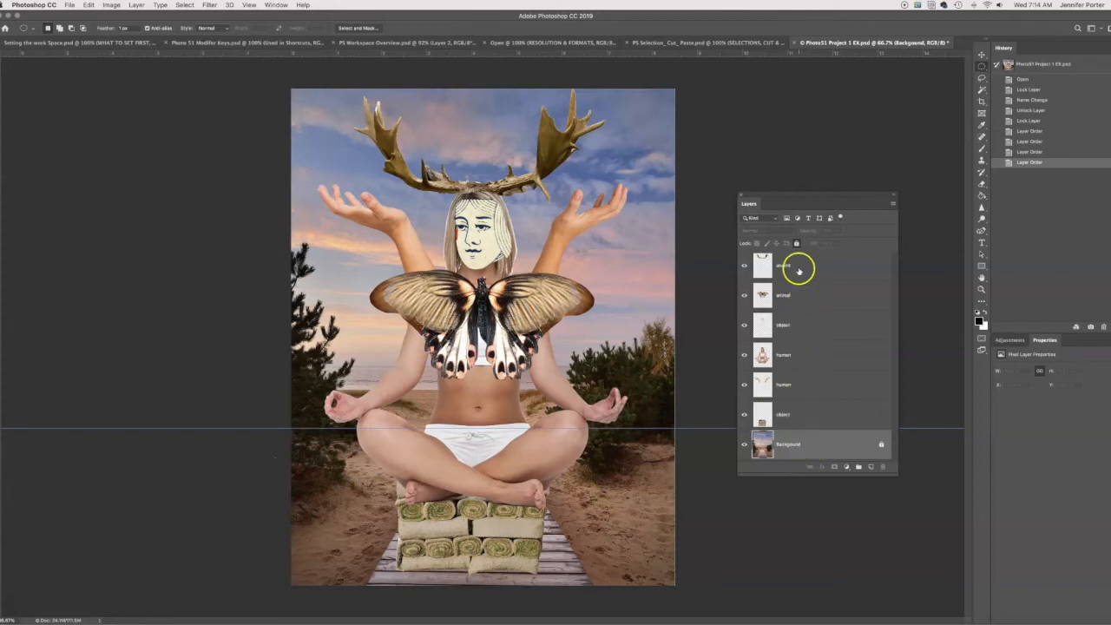
# - Unlock the Background layer, lock it fully again, and unlock it once more
pyautogui.click(881, 445)
pyautogui.moveTo(822, 446)
pyautogui.mouseDown()
pyautogui.moveTo(813, 318)
pyautogui.moveTo(817, 450)
pyautogui.mouseUp()
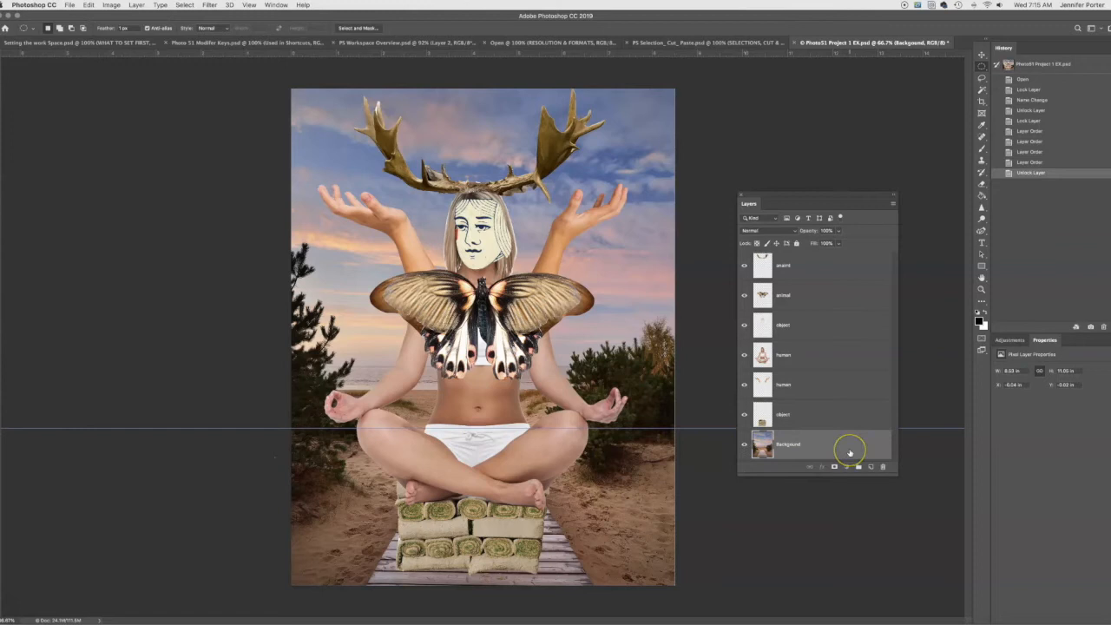
pyautogui.click(795, 244)
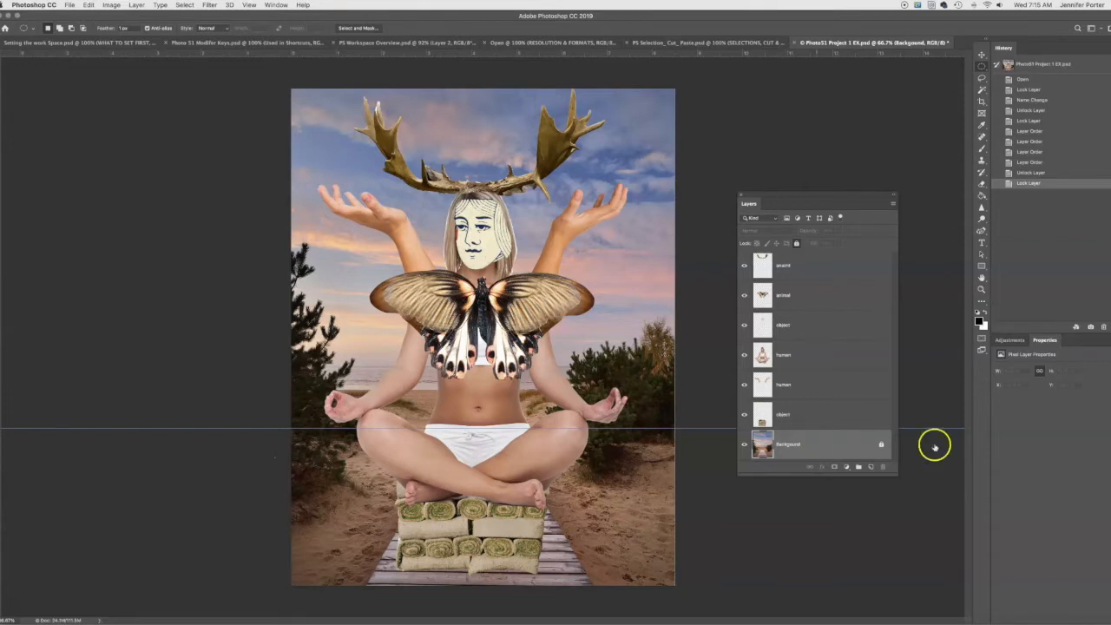
pyautogui.click(882, 445)
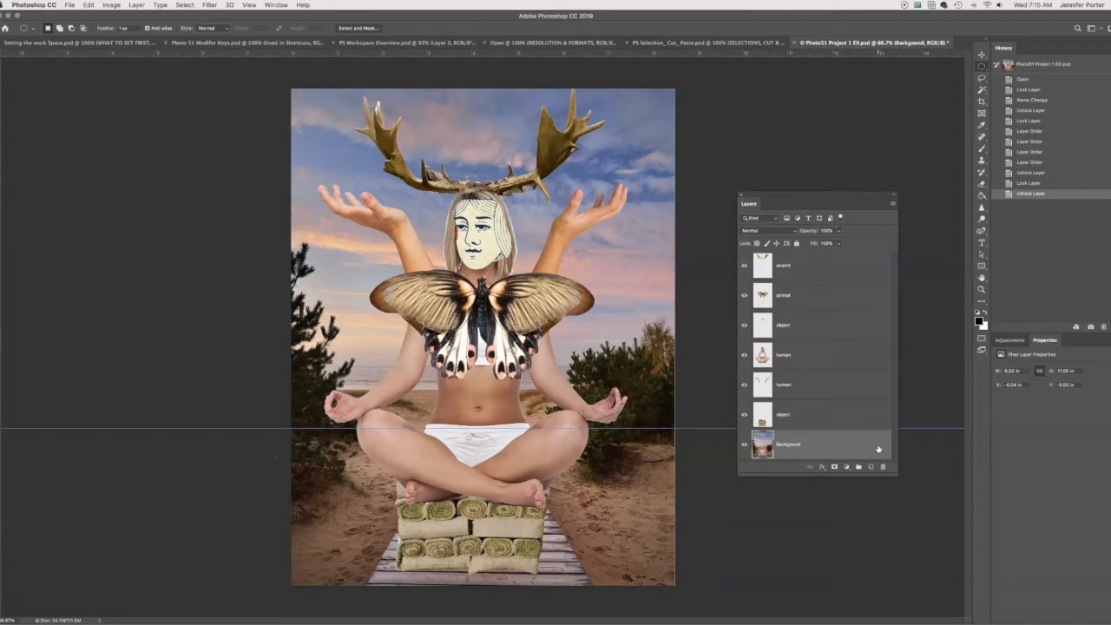
# - Select several layers in turn, ending on the seated figure's human layer, and try to shift it slightly with the Move tool
pyautogui.click(814, 385)
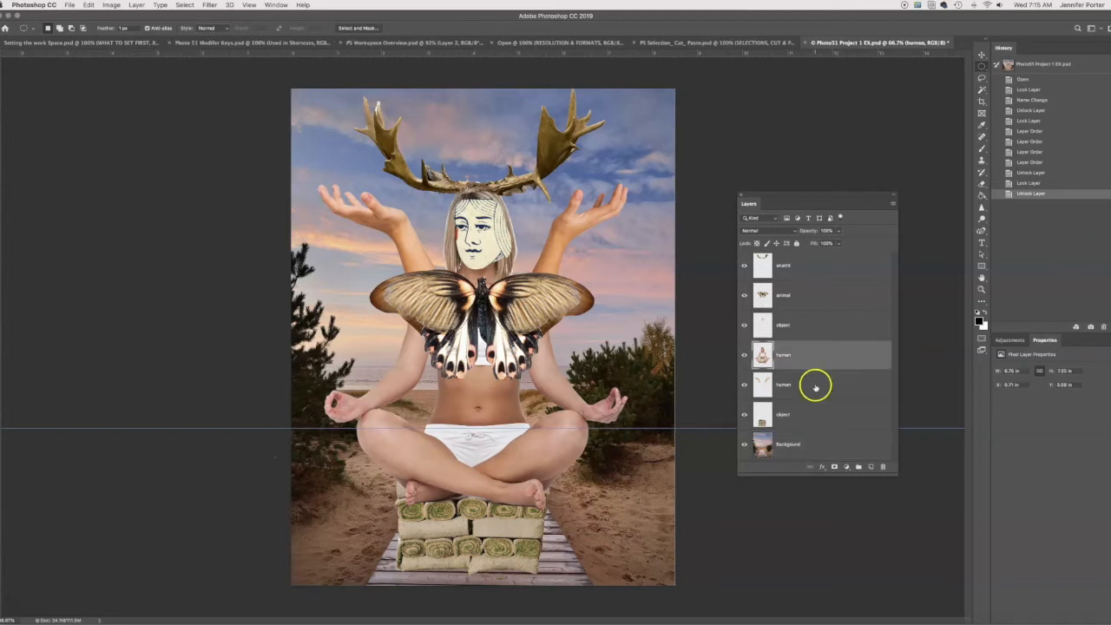
pyautogui.click(821, 299)
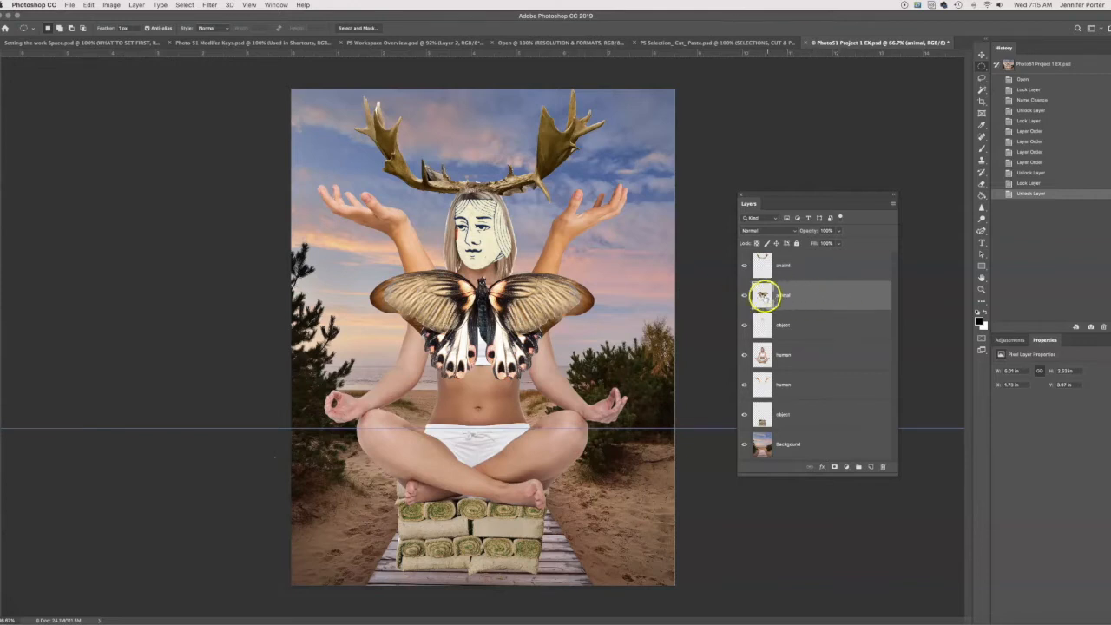
pyautogui.click(839, 328)
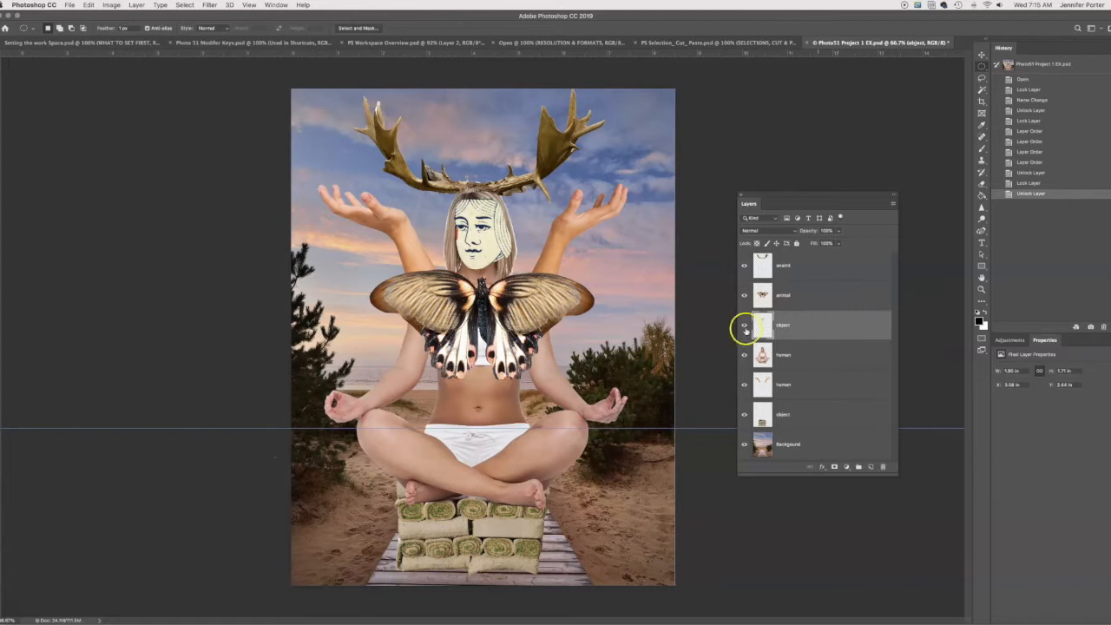
pyautogui.click(831, 356)
pyautogui.click(981, 55)
pyautogui.moveTo(502, 412)
pyautogui.mouseDown()
pyautogui.moveTo(422, 413)
pyautogui.moveTo(500, 414)
pyautogui.mouseUp()
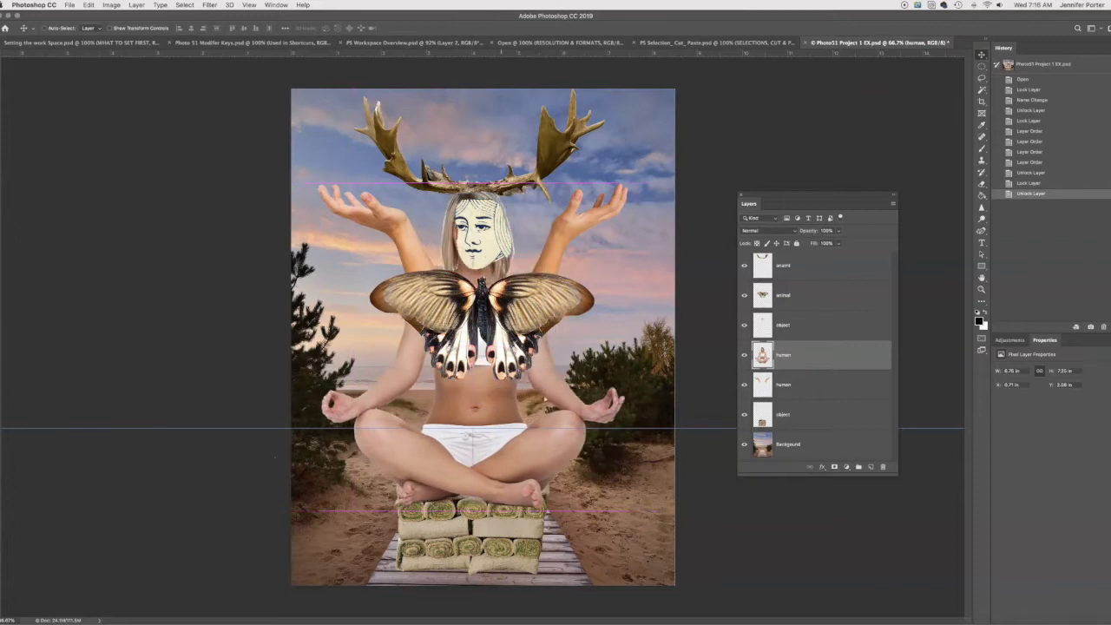
# - Move the stacked-towels object layer slightly to the right beneath the seated figure
pyautogui.click(822, 414)
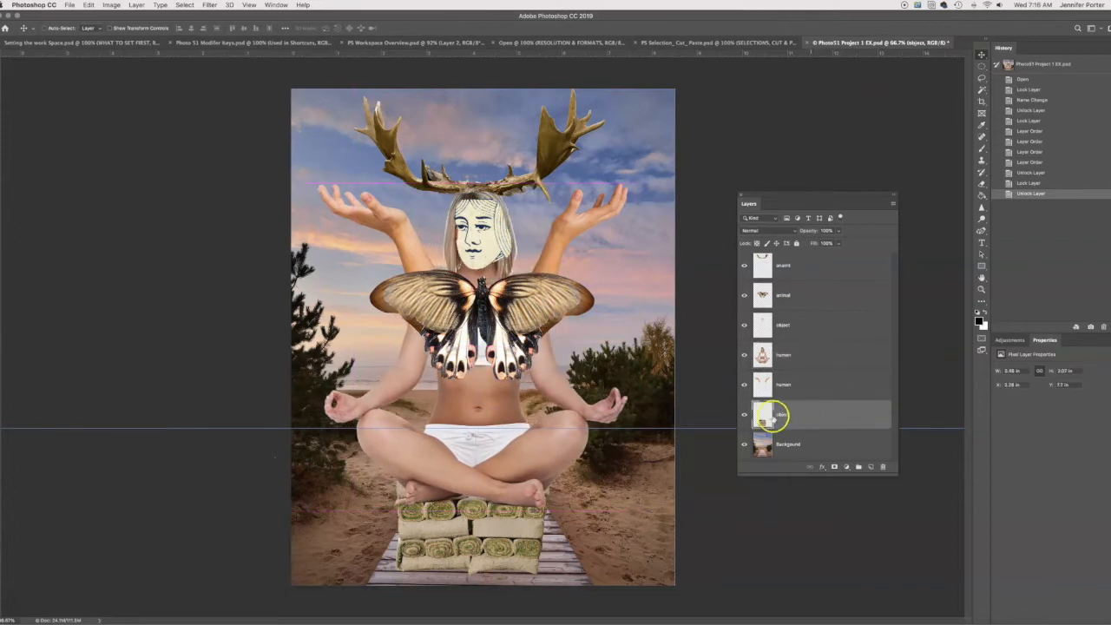
pyautogui.moveTo(459, 538)
pyautogui.mouseDown()
pyautogui.moveTo(521, 538)
pyautogui.moveTo(443, 541)
pyautogui.moveTo(501, 540)
pyautogui.moveTo(478, 540)
pyautogui.mouseUp()
pyautogui.click(833, 355)
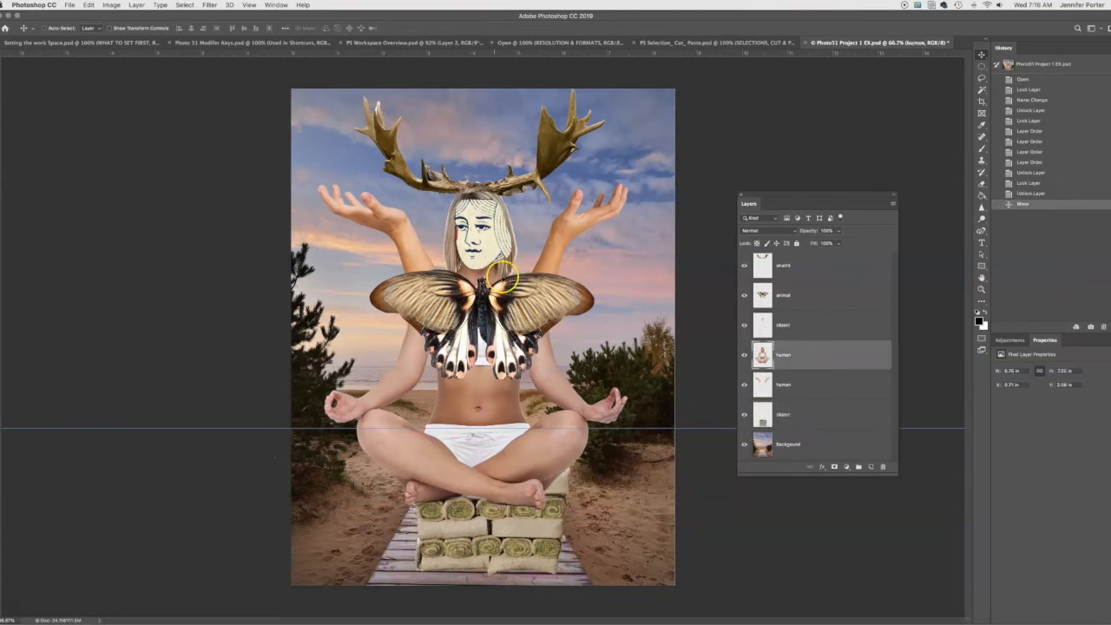
# - Create a new layer named "test" above the antlers layer and enlarge the Layers panel to fit the full stack
pyautogui.click(823, 270)
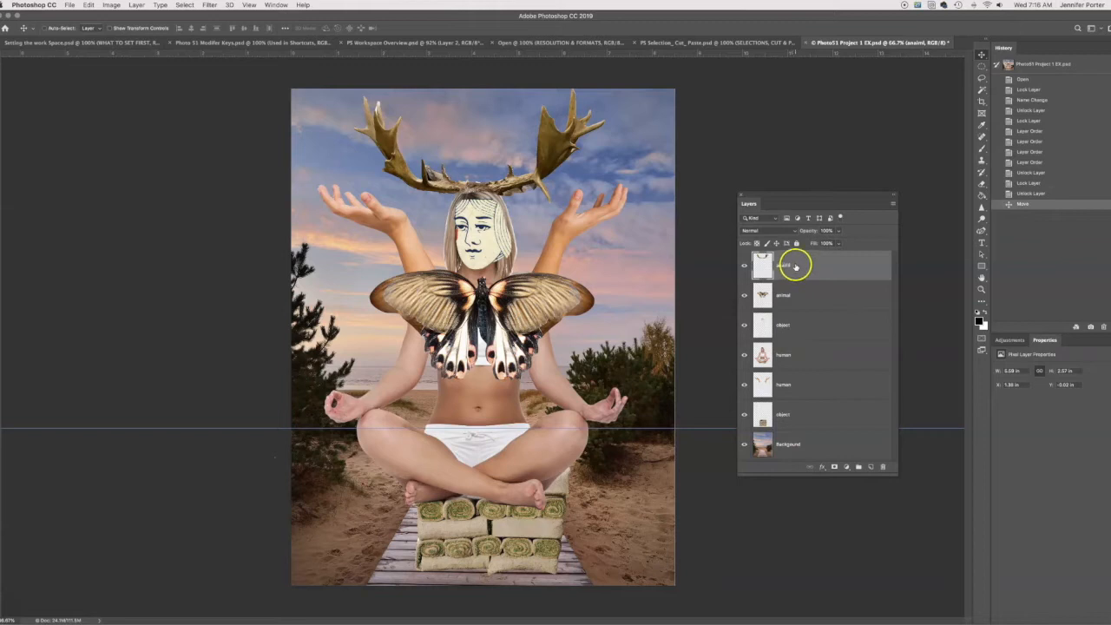
pyautogui.click(893, 207)
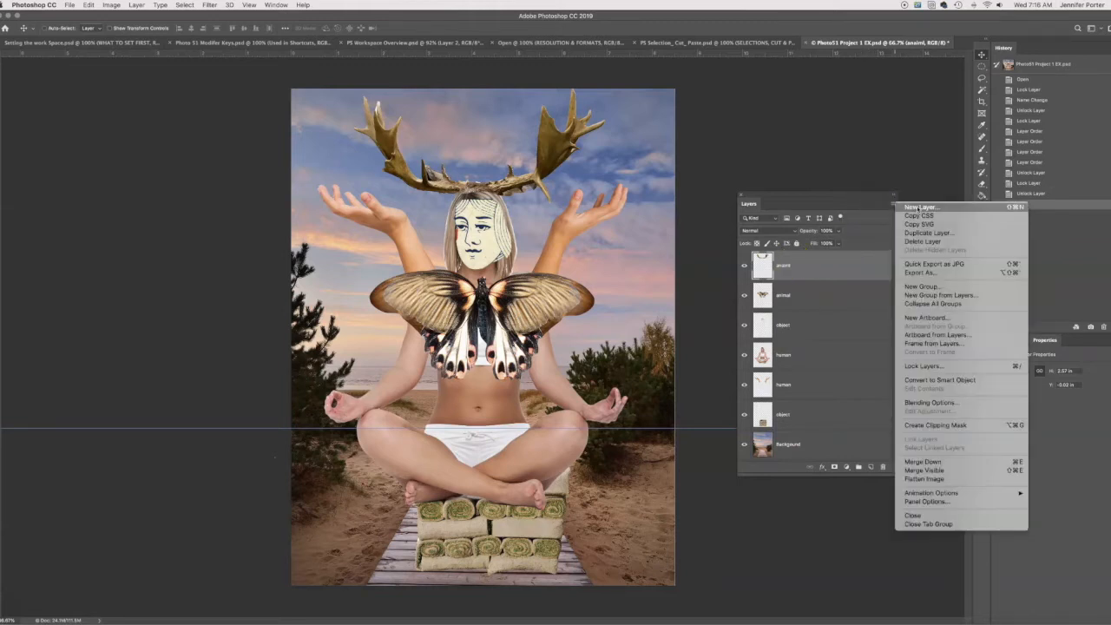
pyautogui.click(918, 208)
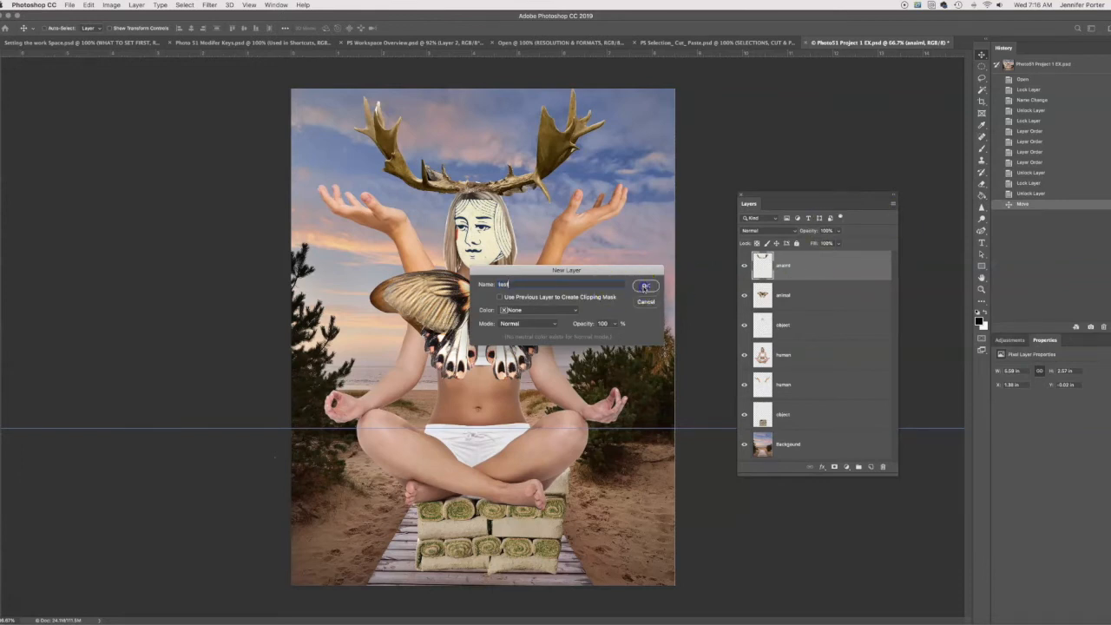
pyautogui.click(645, 286)
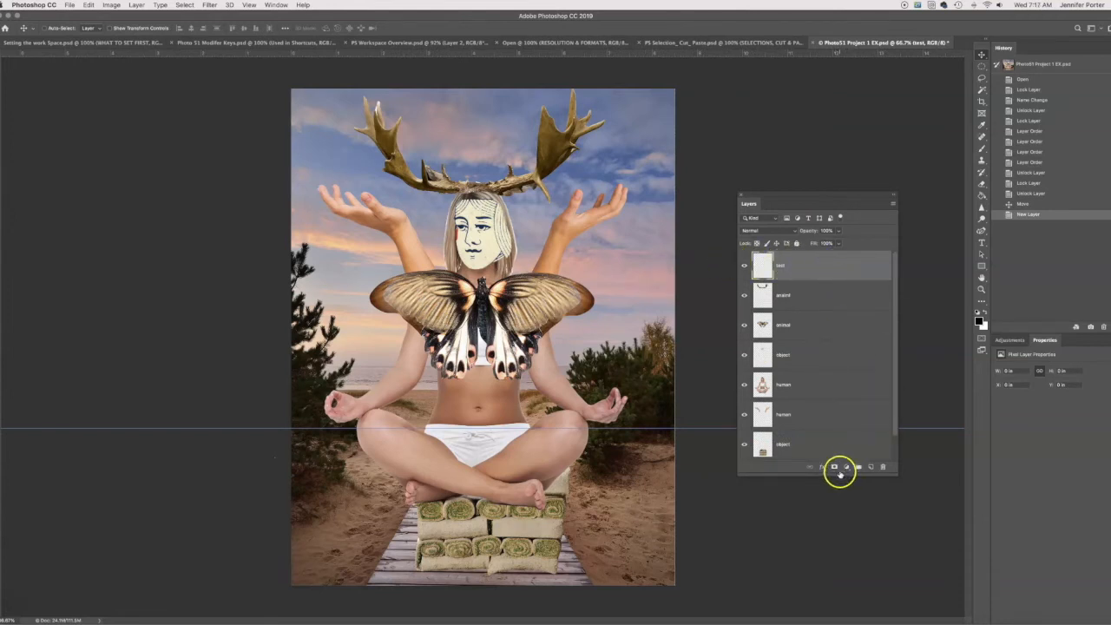
pyautogui.moveTo(896, 476); pyautogui.dragTo(906, 506)
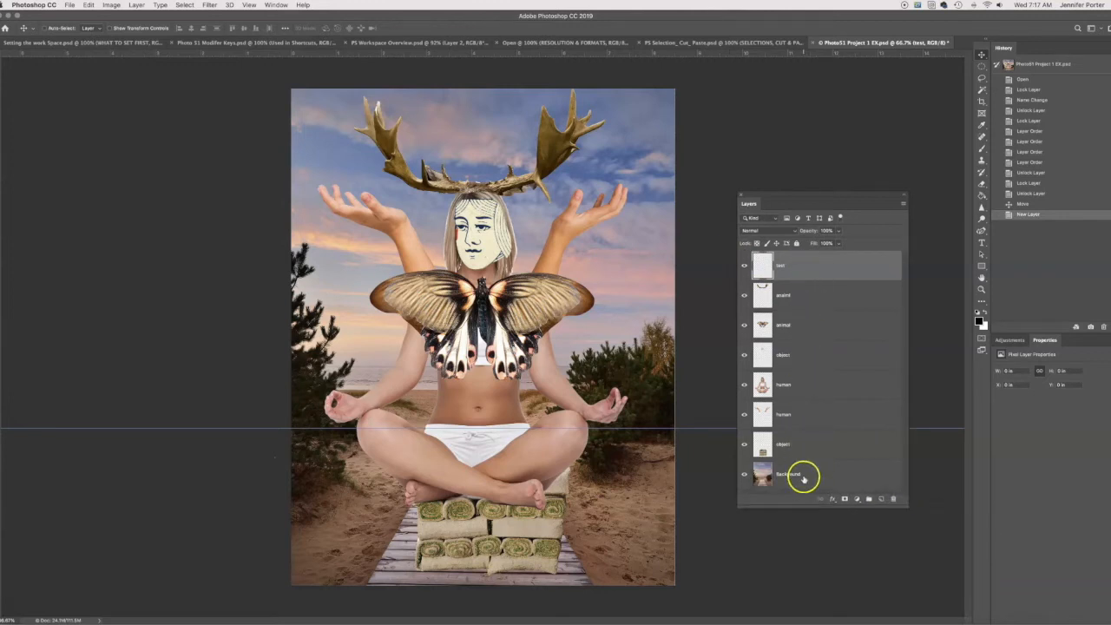
# - Delete the "test" layer and confirm its removal
pyautogui.rightClick(869, 261)
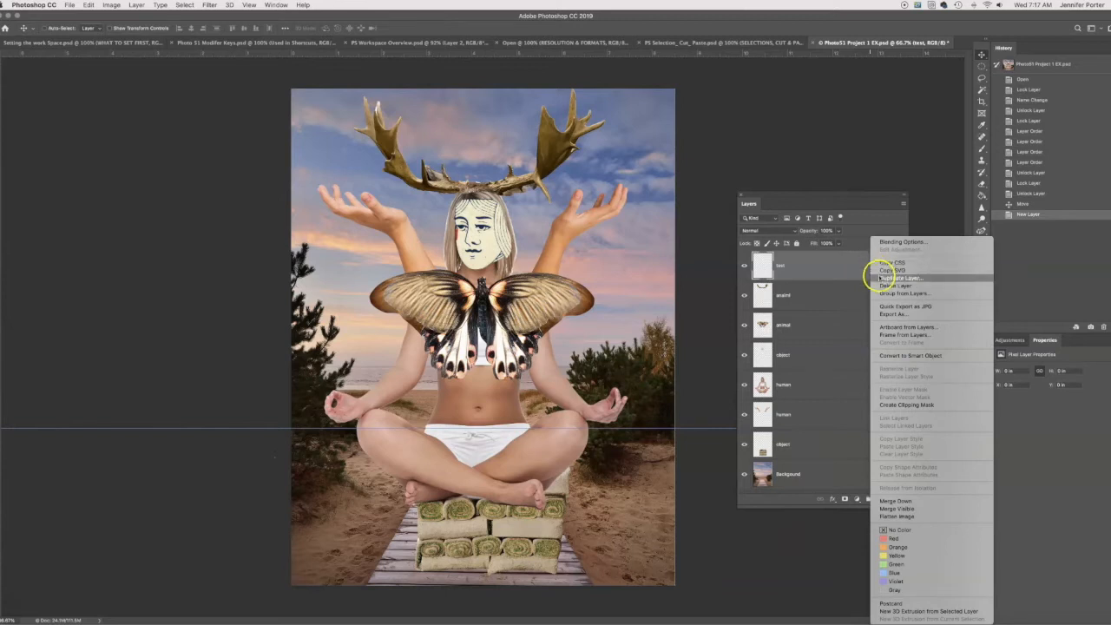
pyautogui.rightClick(824, 285)
pyautogui.click(832, 285)
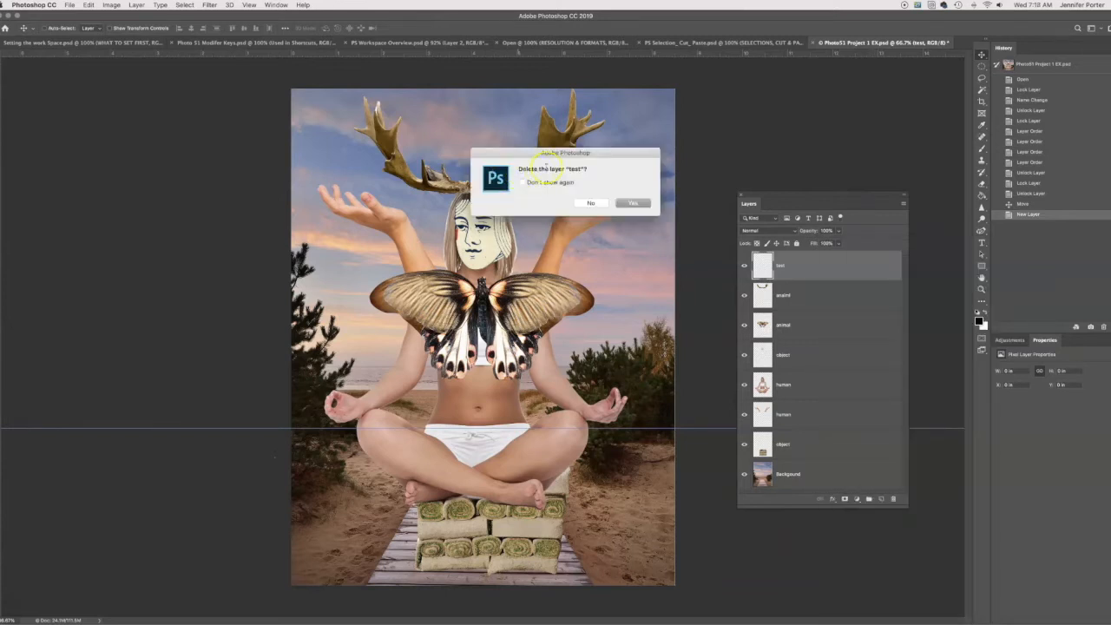
pyautogui.click(631, 203)
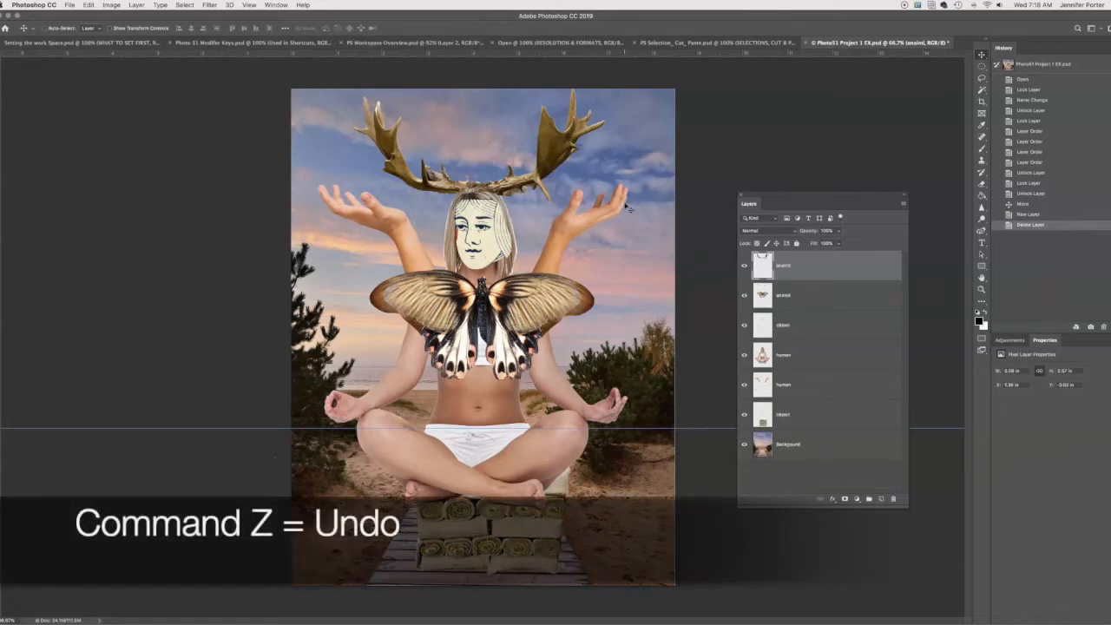
# - Undo and redo the "test" layer deletion repeatedly, also stepping back to the New Layer history state, and finish with the deletion redone
pyautogui.press('super+z')
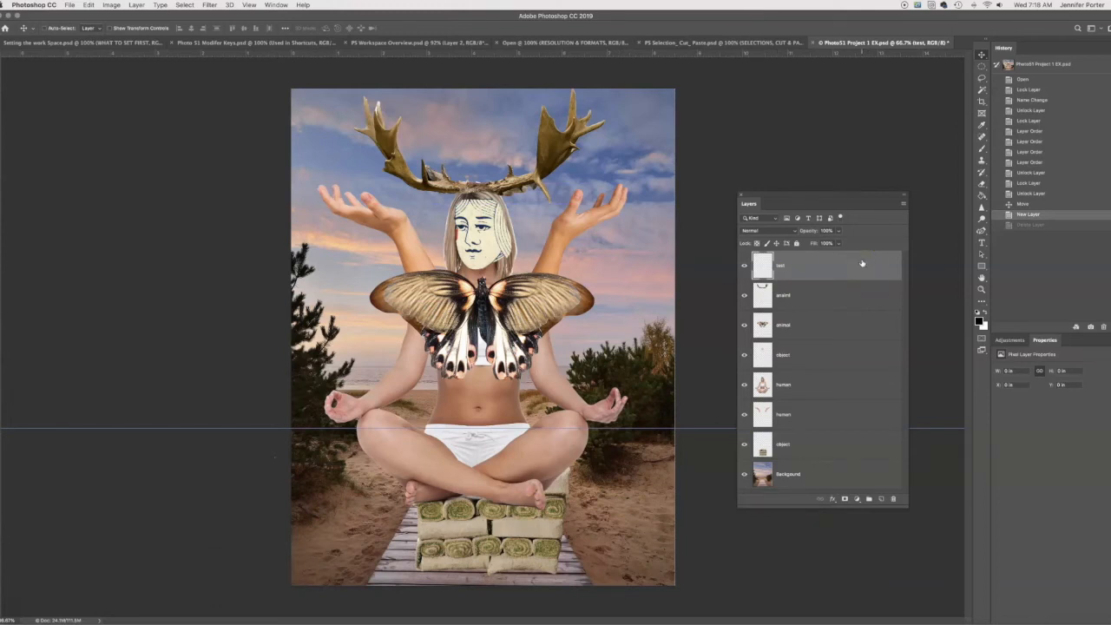
pyautogui.press('super+shift+z')
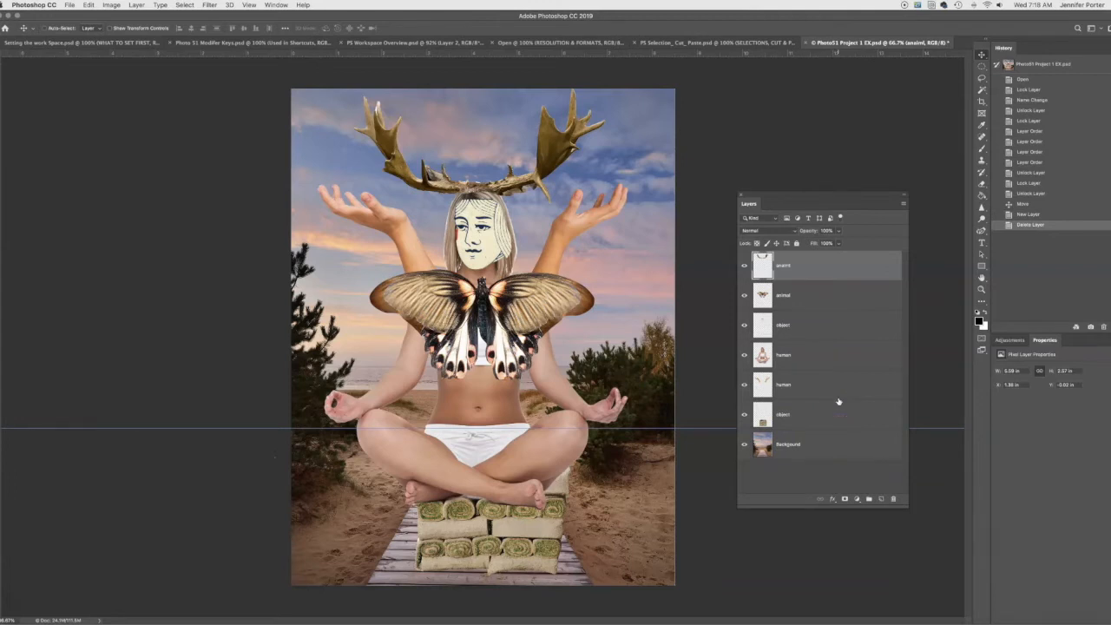
pyautogui.press('super+z')
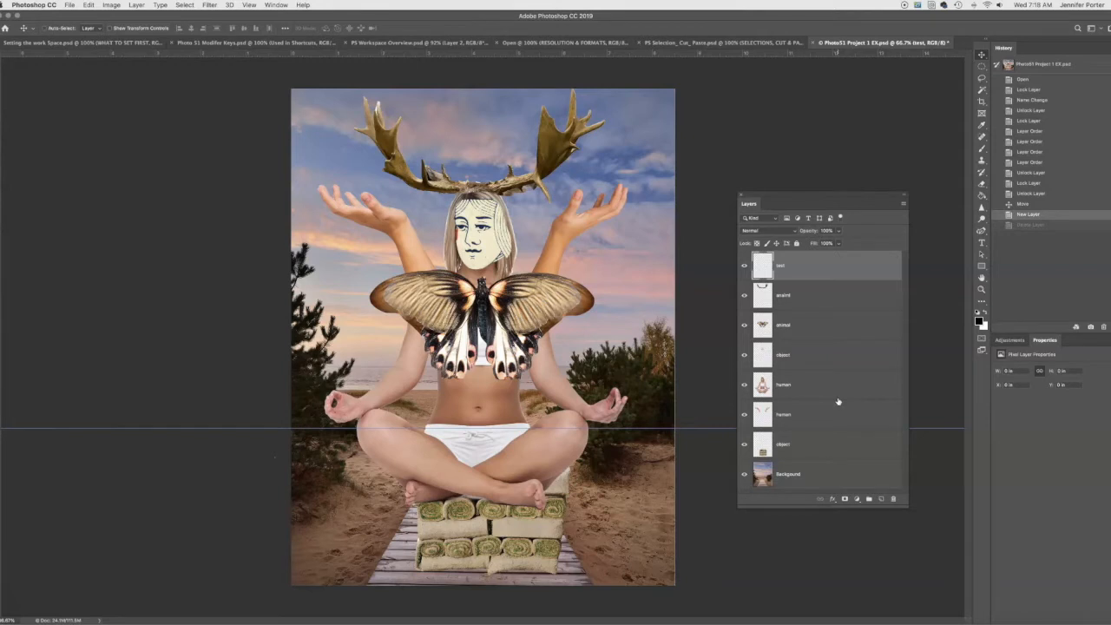
pyautogui.press('super+shift+z')
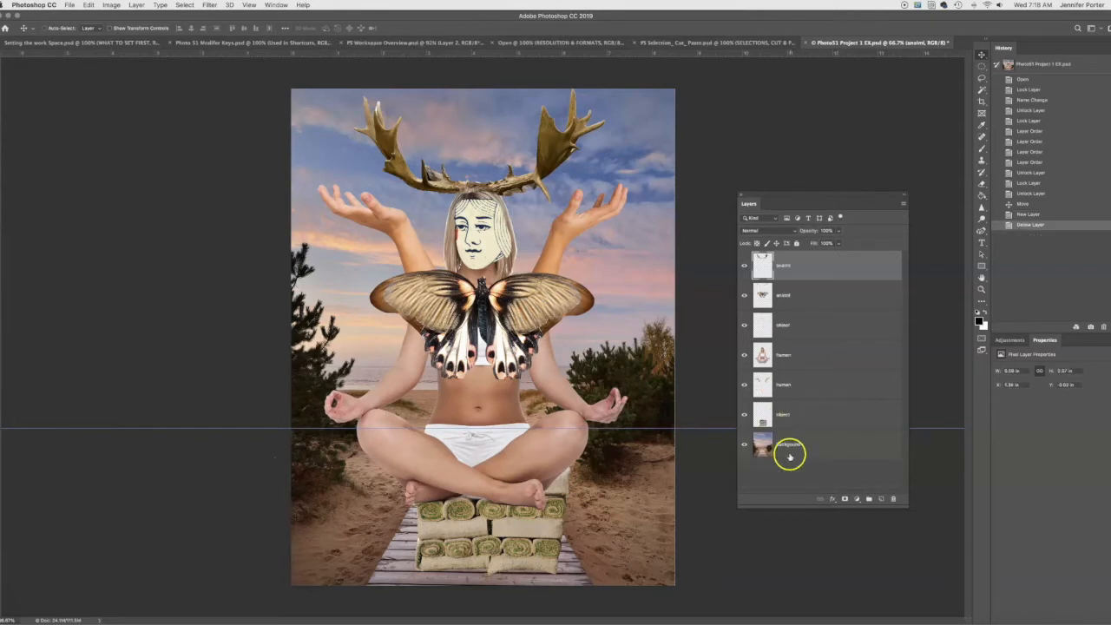
pyautogui.click(1031, 214)
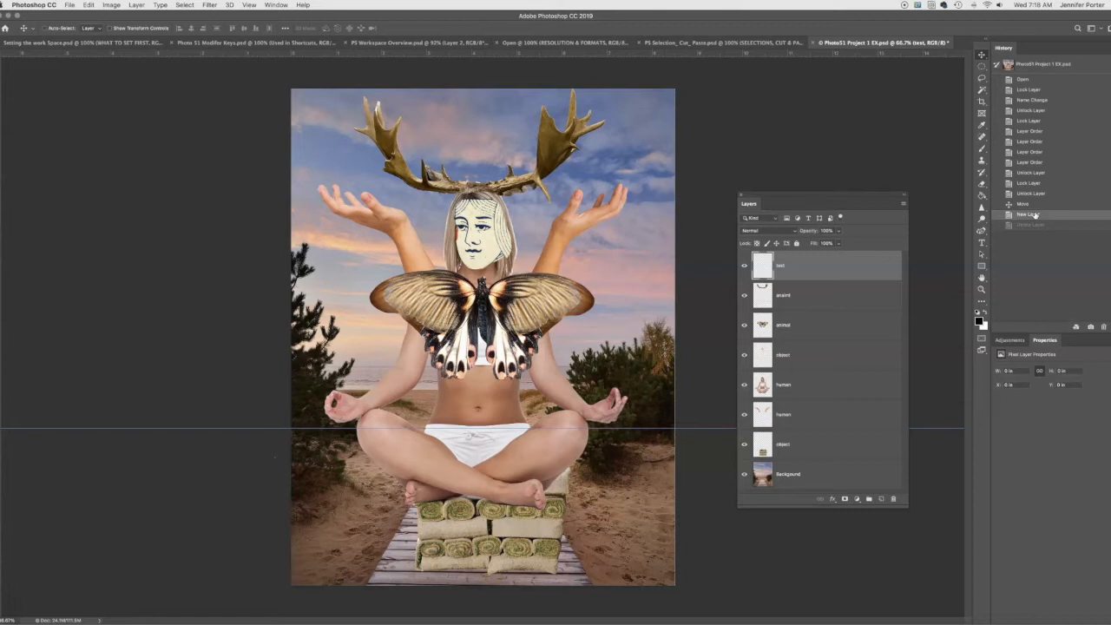
pyautogui.press('super+shift+z')
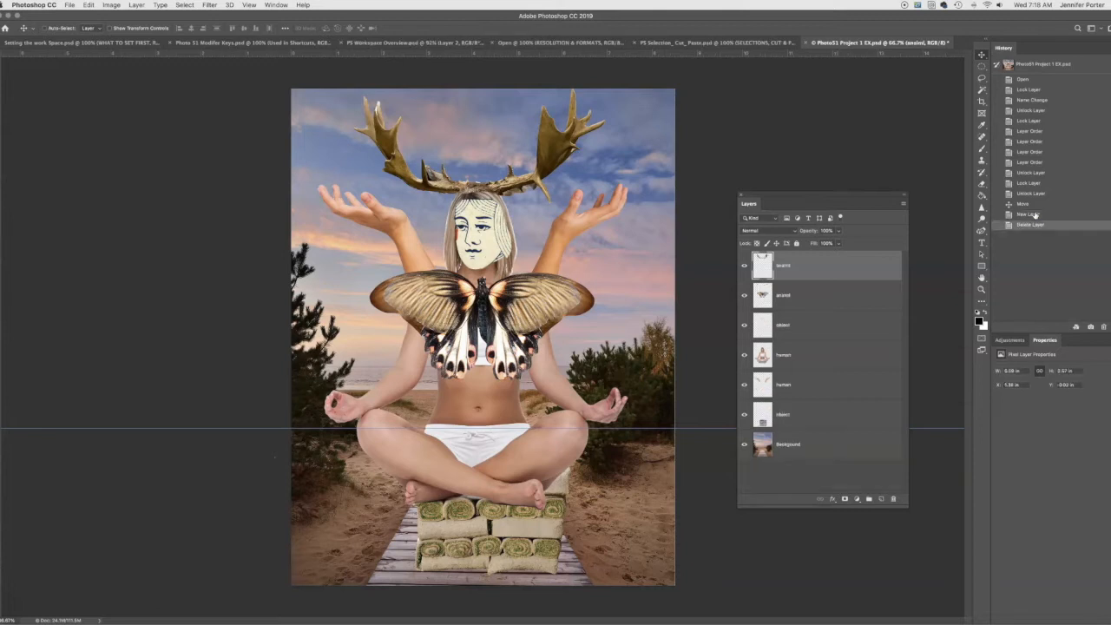
# - Hide and show individual layers, including the antlers and the butterfly, to check what each one contains
pyautogui.click(744, 264)
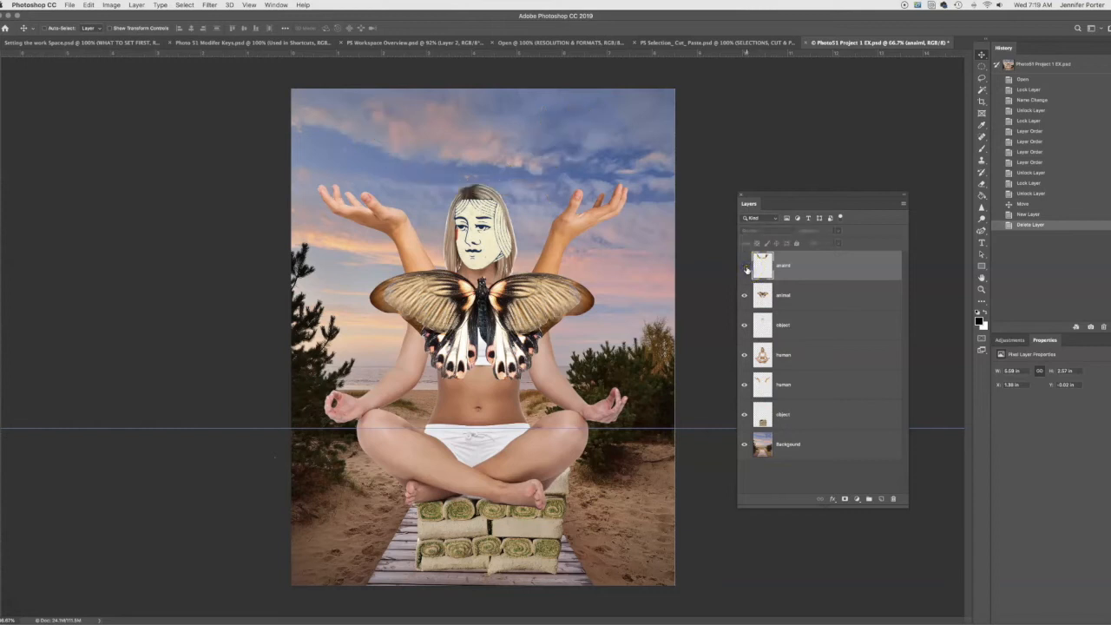
pyautogui.click(745, 266)
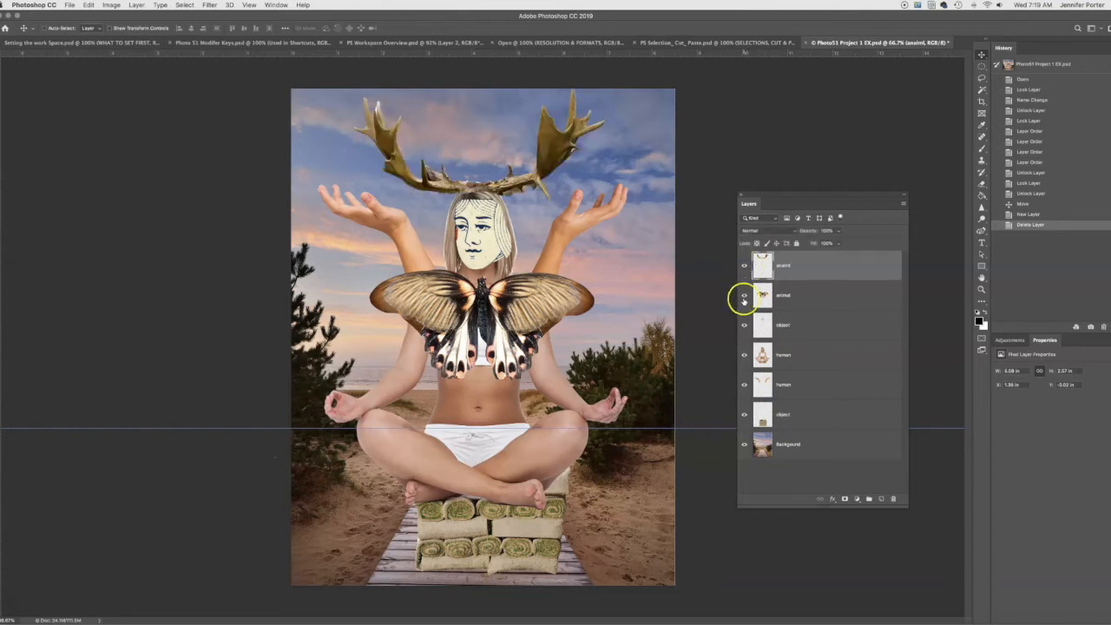
pyautogui.click(744, 296)
pyautogui.click(744, 296)
pyautogui.click(744, 354)
pyautogui.click(744, 354)
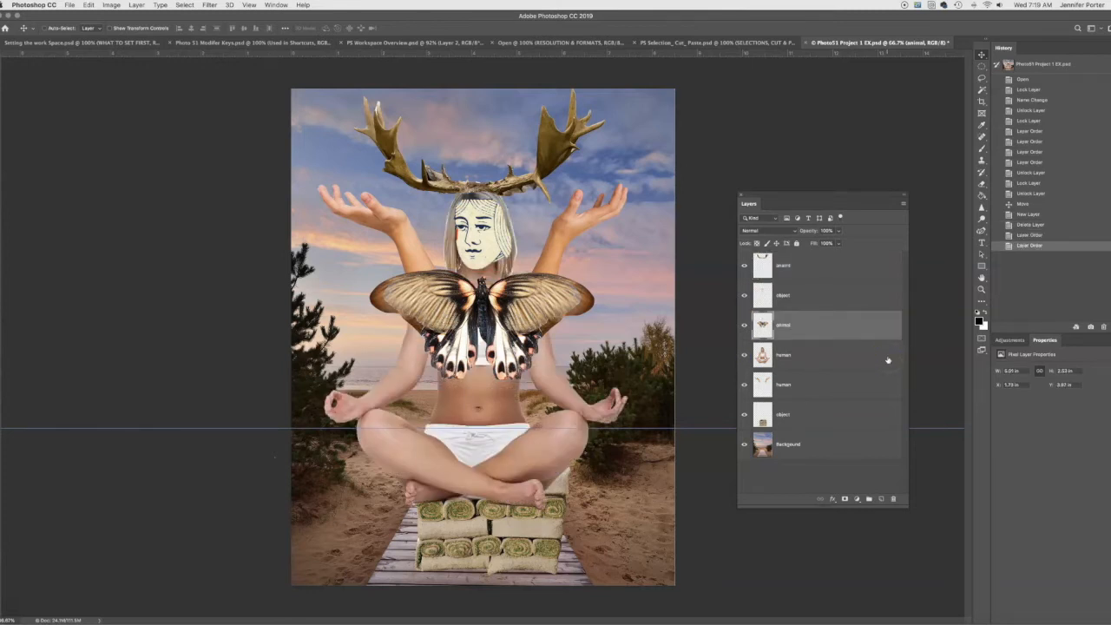
# - Reorder the layers so the seated figure covers the butterfly and the raised-arms layer sits directly below the antlers
pyautogui.click(762, 356)
pyautogui.moveTo(762, 355); pyautogui.dragTo(763, 316)
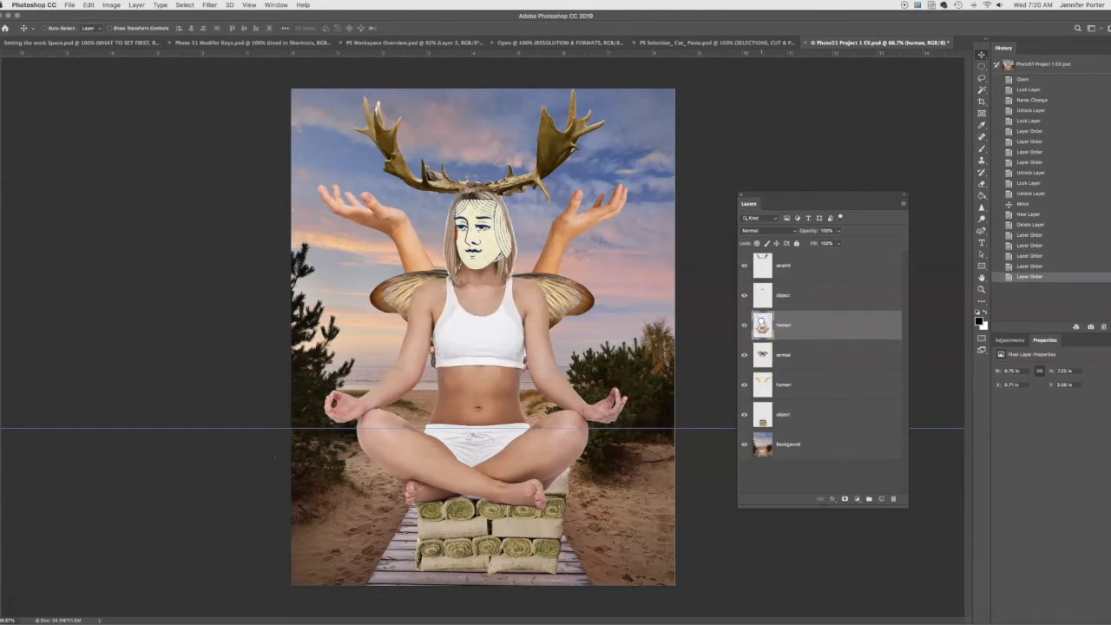
pyautogui.moveTo(760, 321); pyautogui.dragTo(819, 285)
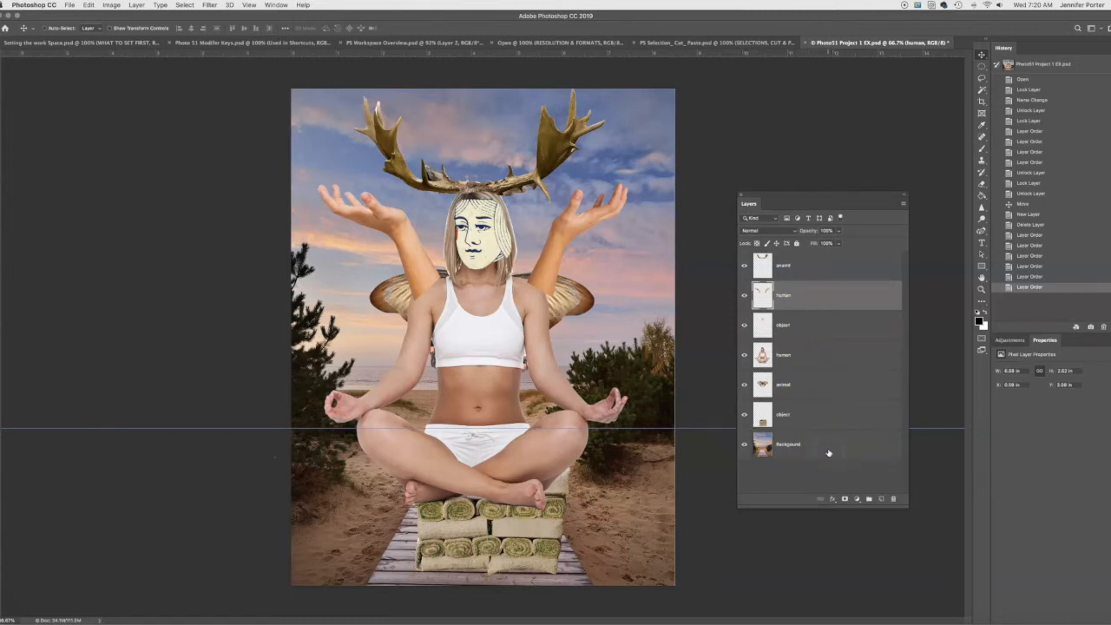
# - Move the Background layer to the top of the stack, then hide it and show it again
pyautogui.moveTo(828, 451); pyautogui.dragTo(821, 263)
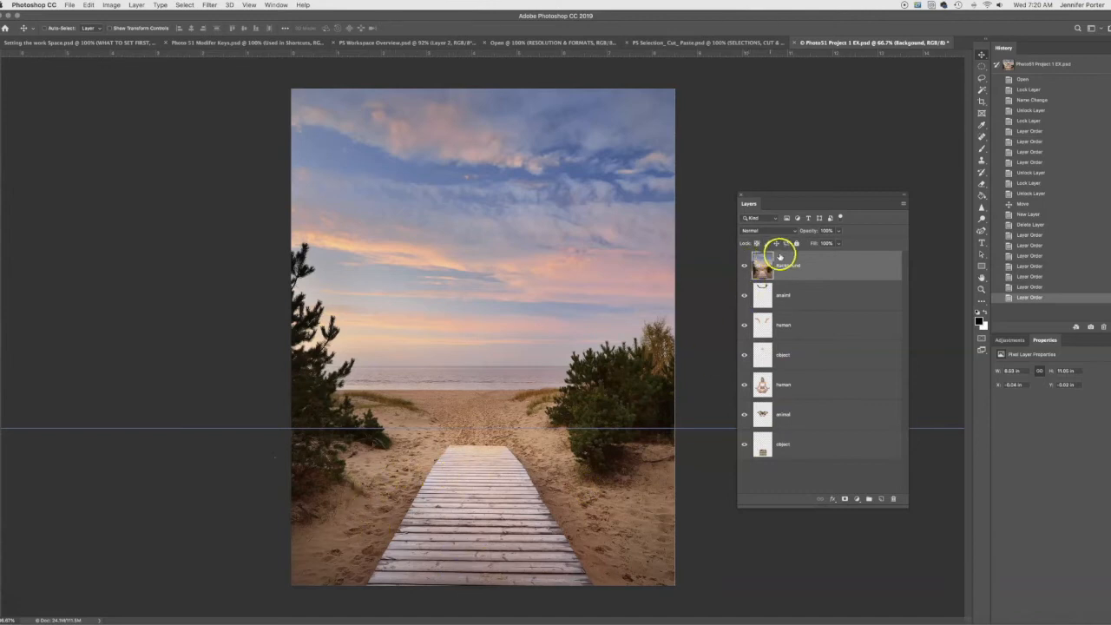
pyautogui.moveTo(796, 283); pyautogui.dragTo(762, 431)
pyautogui.click(744, 268)
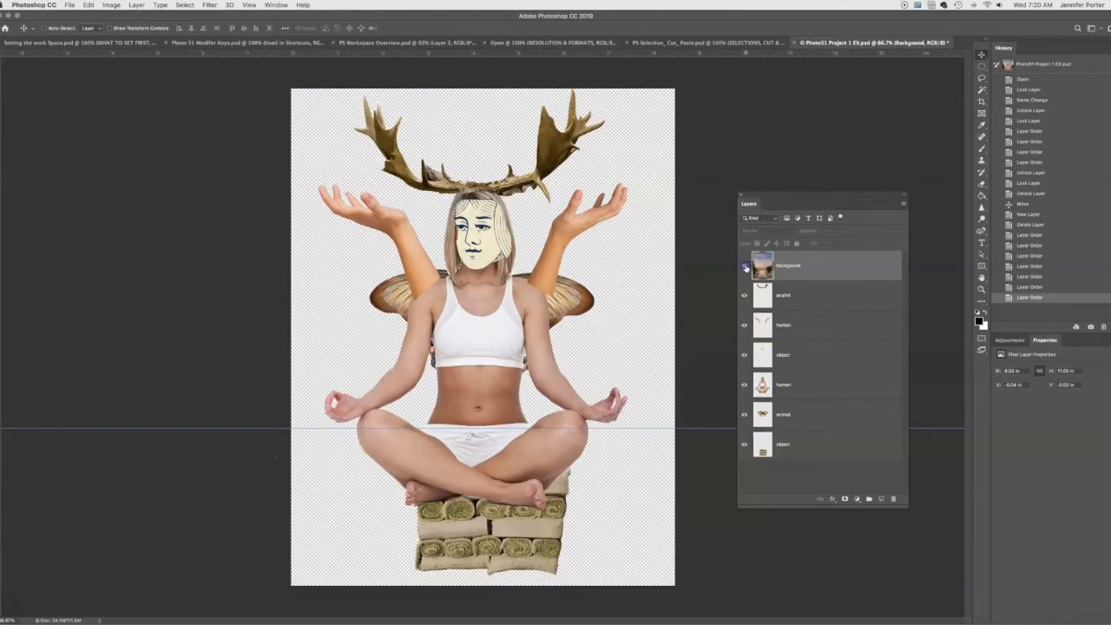
pyautogui.click(744, 267)
# - Move the Background layer between the face object and the seated figure, then return it to the bottom of the stack
pyautogui.moveTo(813, 269); pyautogui.dragTo(808, 356)
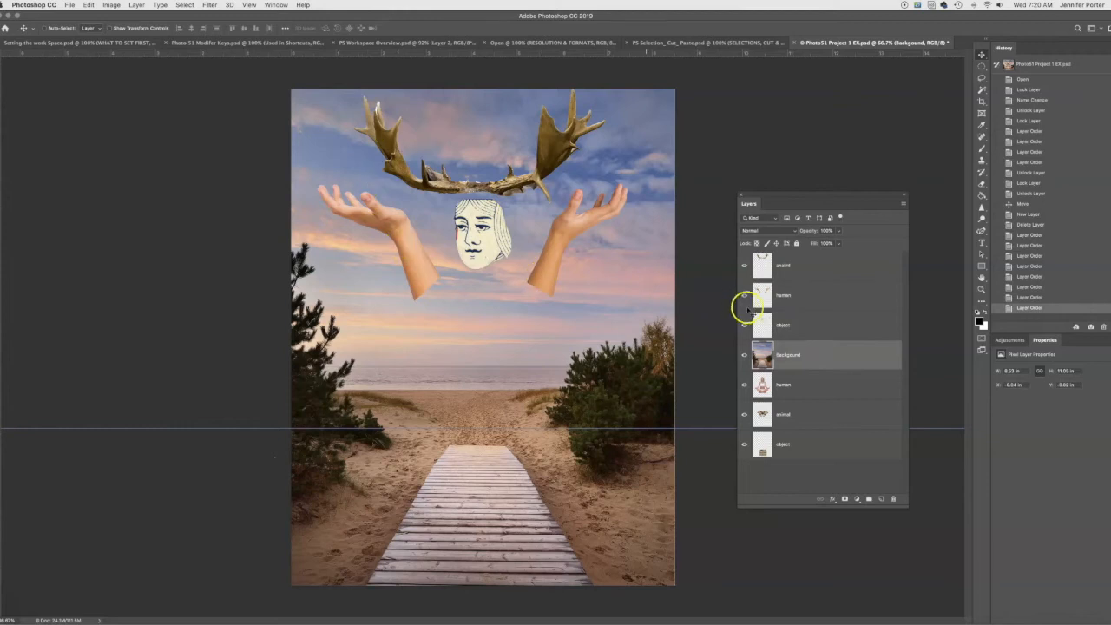
pyautogui.click(815, 361)
pyautogui.moveTo(815, 361); pyautogui.dragTo(810, 456)
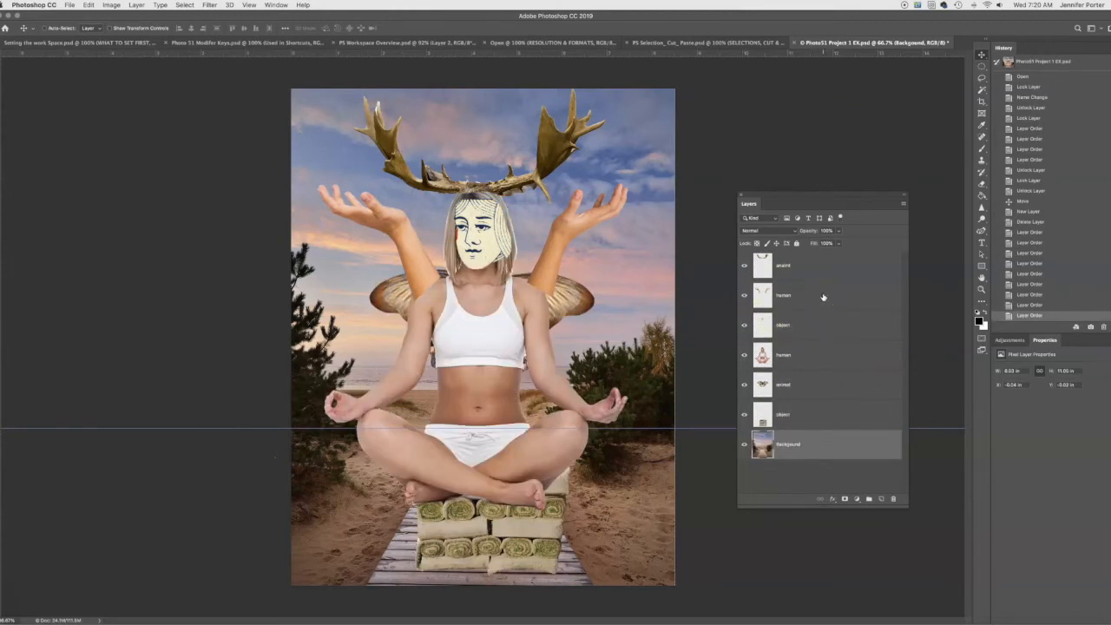
# - Hide the Background layer to check the transparent area behind the collage, and show it again
pyautogui.click(743, 445)
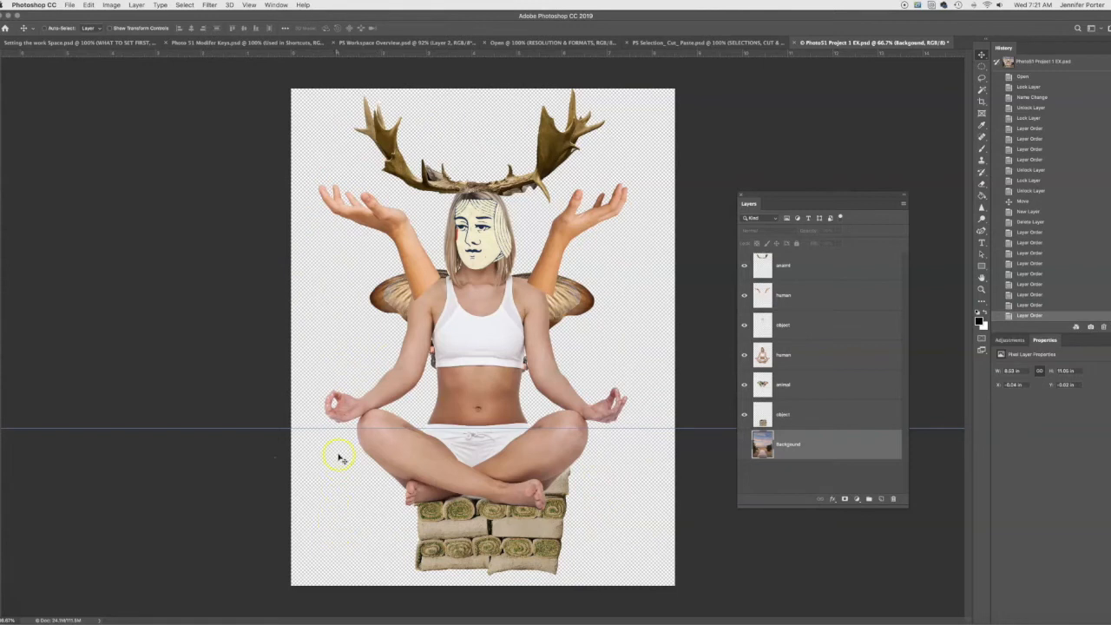
pyautogui.click(743, 443)
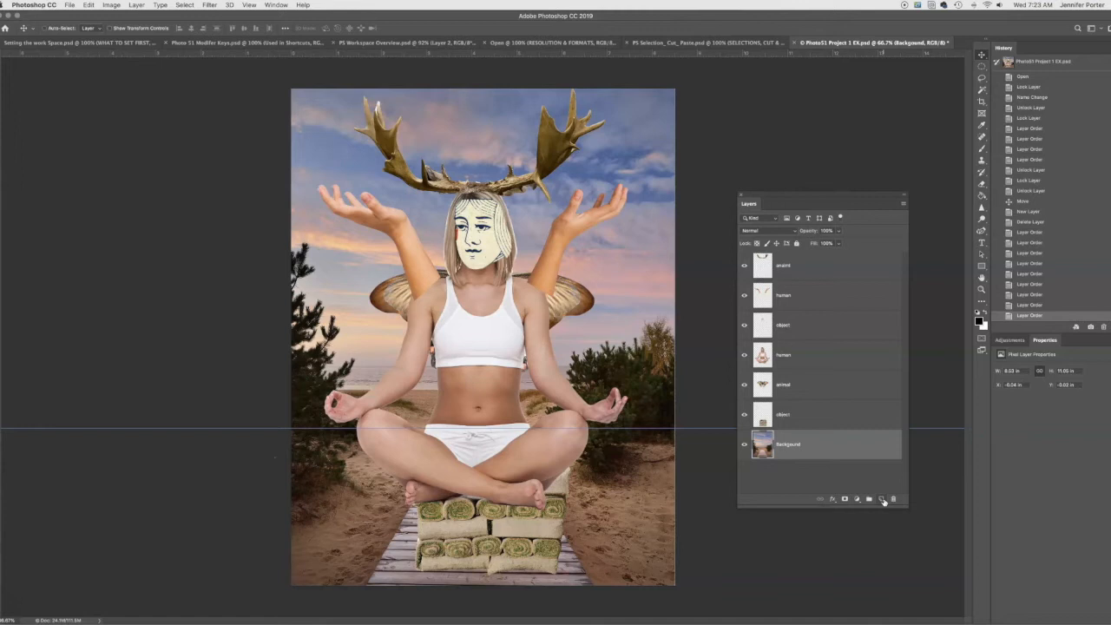
# - Duplicate the butterfly layer and spread the copy and the original out to opposite sides of the seated figure
pyautogui.click(787, 386)
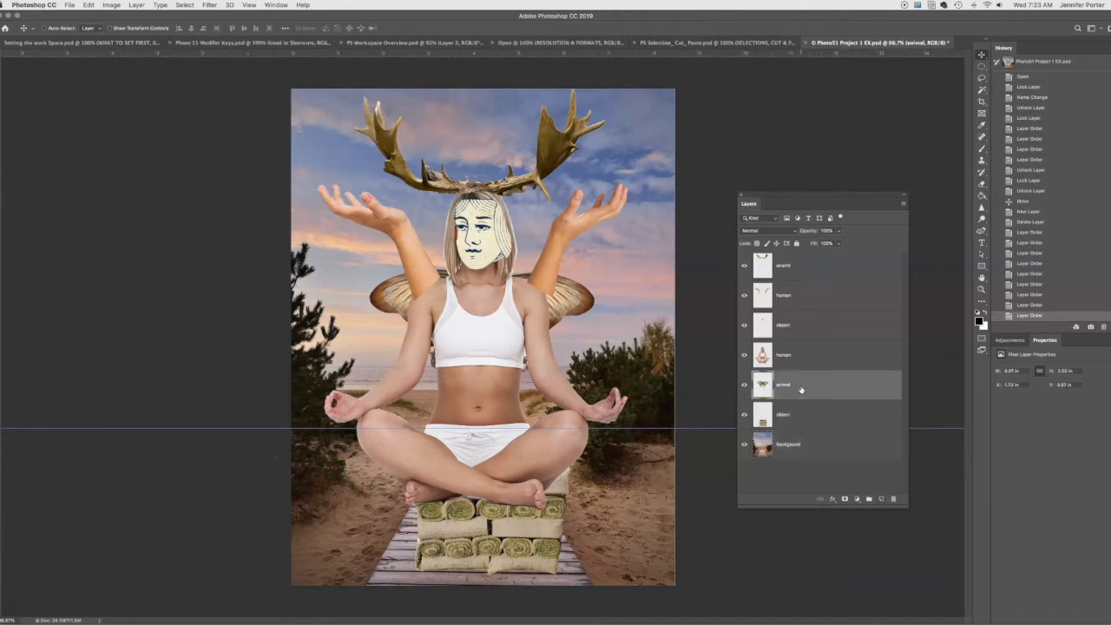
pyautogui.moveTo(764, 384); pyautogui.dragTo(884, 499)
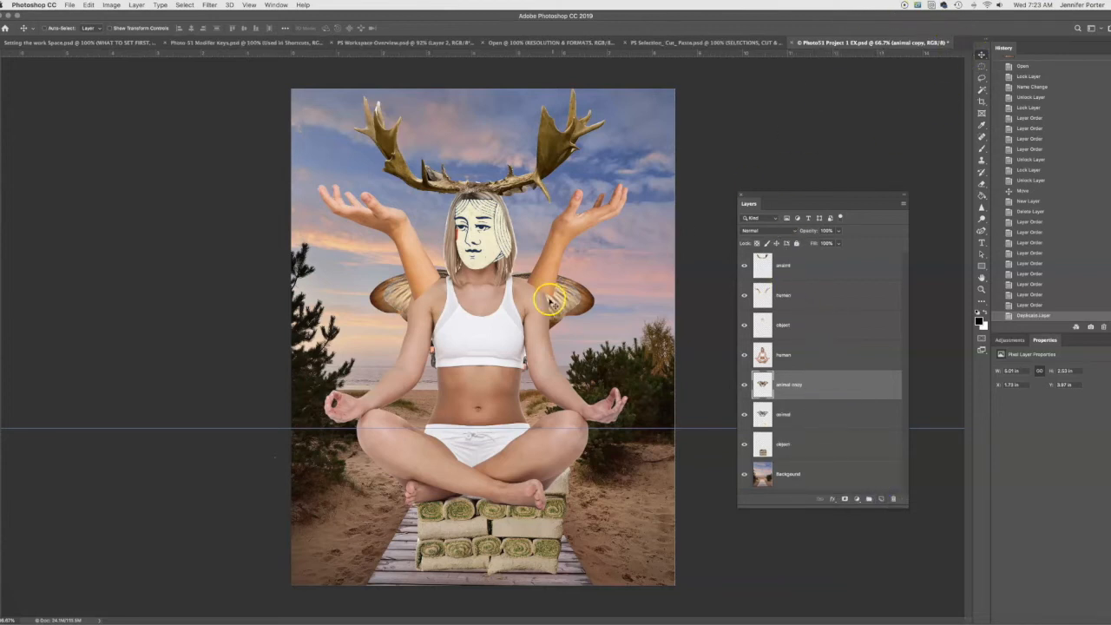
pyautogui.moveTo(550, 301); pyautogui.dragTo(643, 295)
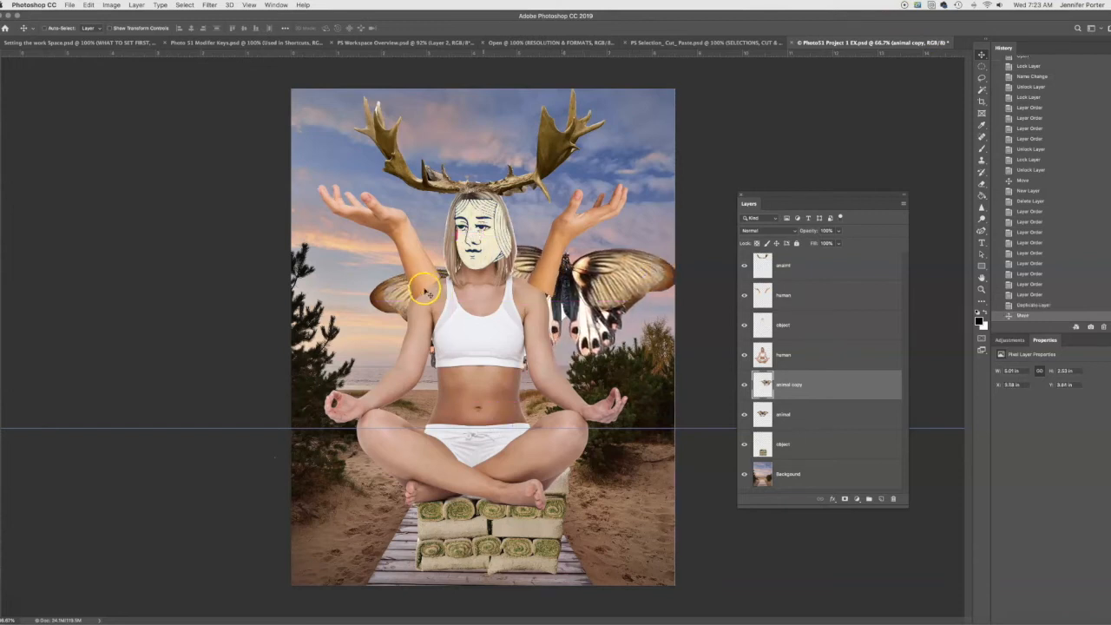
pyautogui.moveTo(388, 299); pyautogui.dragTo(419, 293)
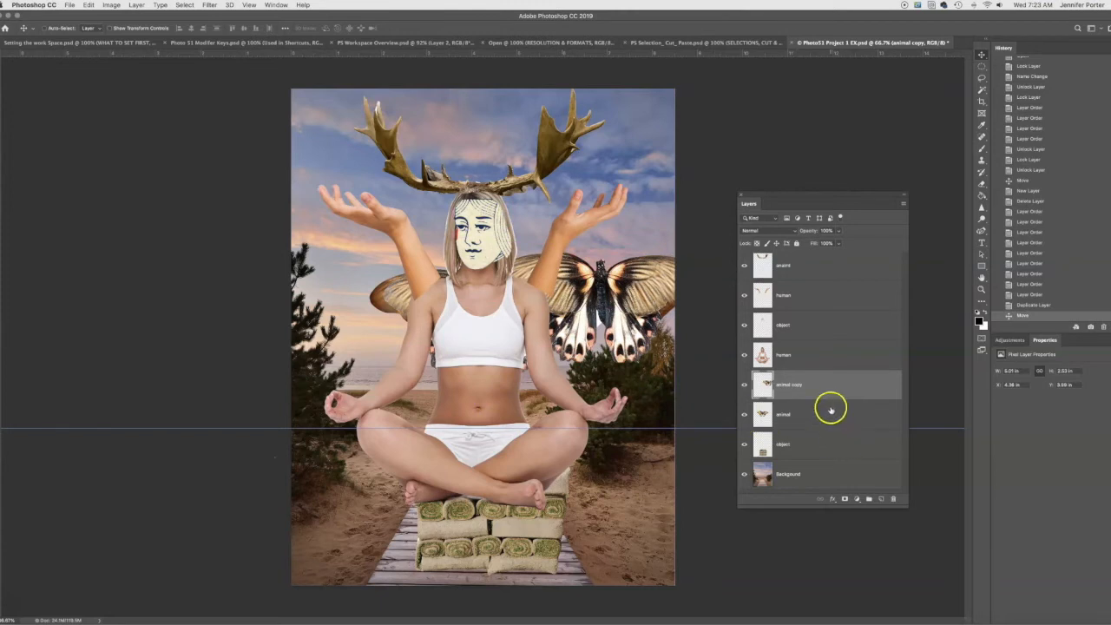
pyautogui.click(831, 408)
pyautogui.moveTo(377, 305); pyautogui.dragTo(294, 301)
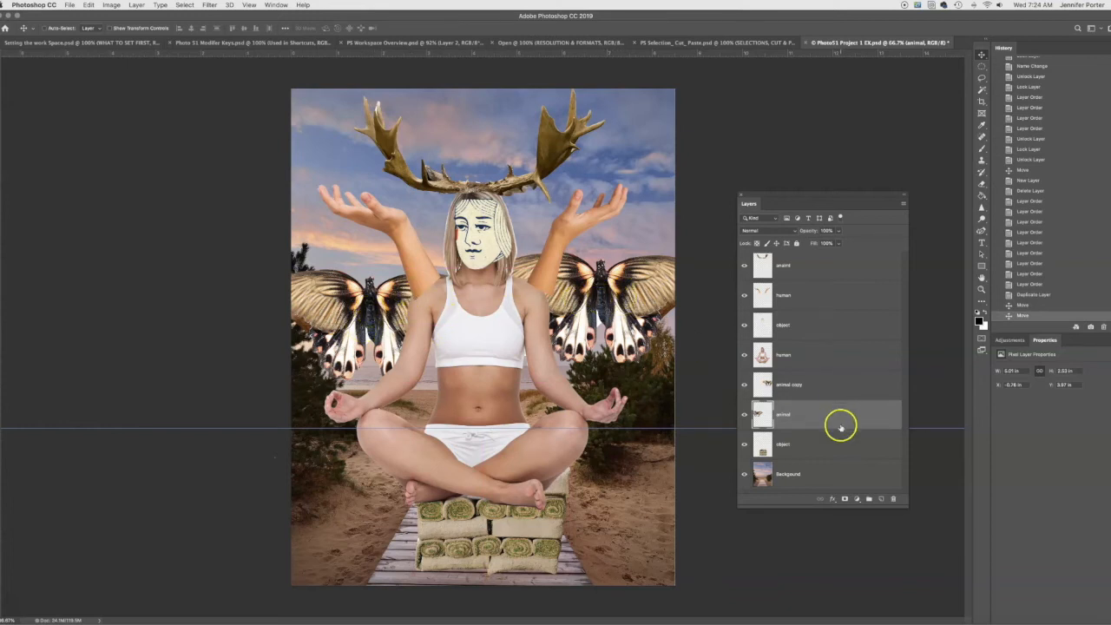
# - Lower the opacity of the original butterfly layer to slightly more than half
pyautogui.click(840, 232)
pyautogui.click(840, 244)
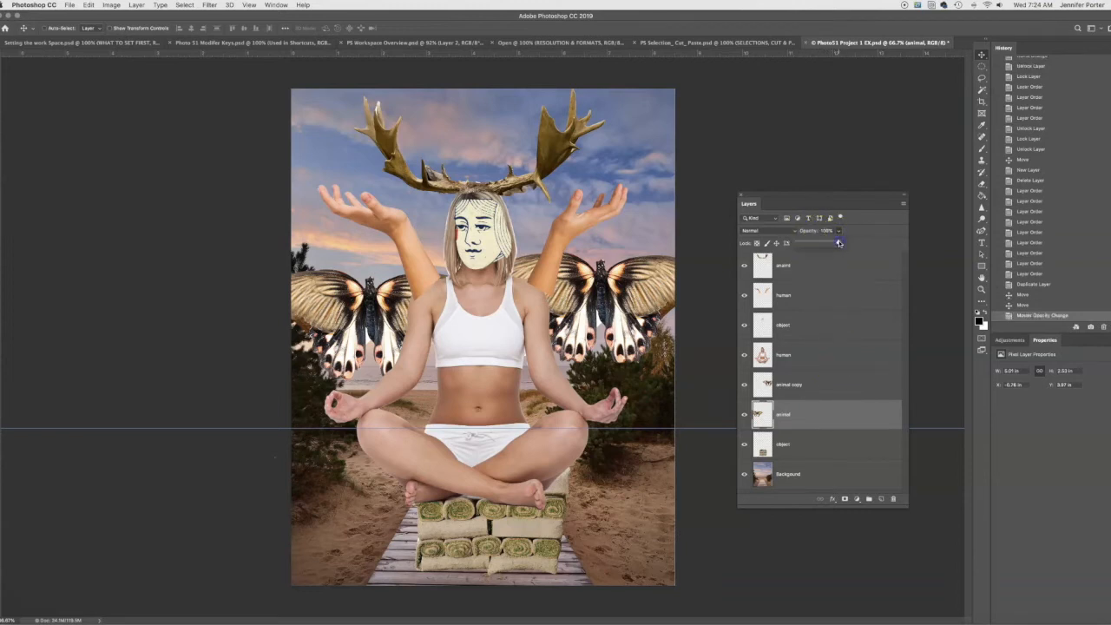
pyautogui.moveTo(805, 244); pyautogui.dragTo(819, 245)
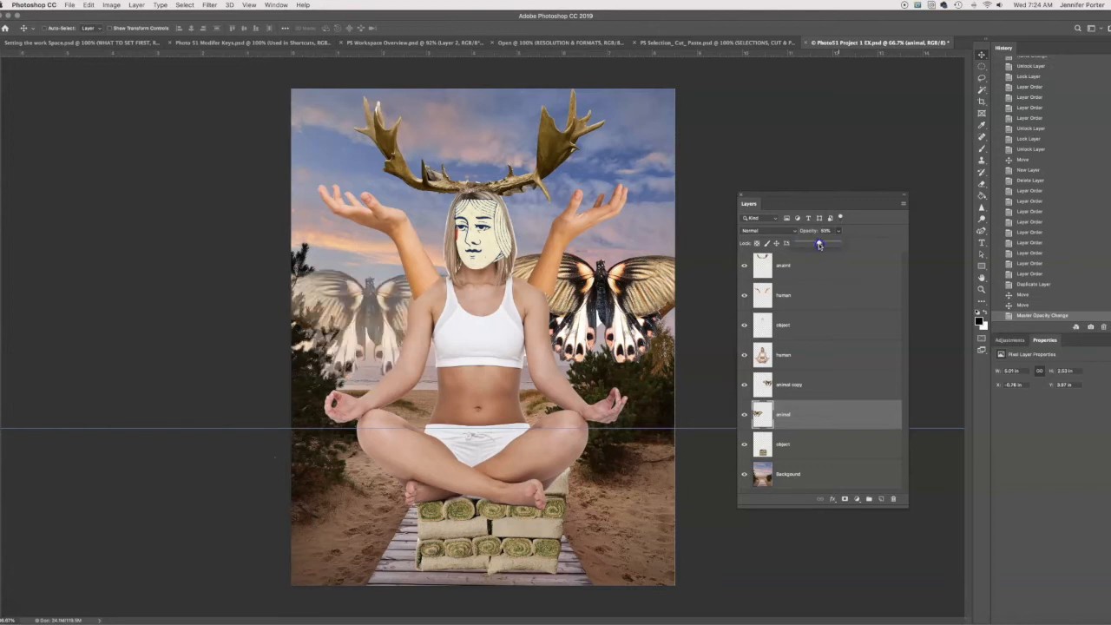
pyautogui.click(877, 236)
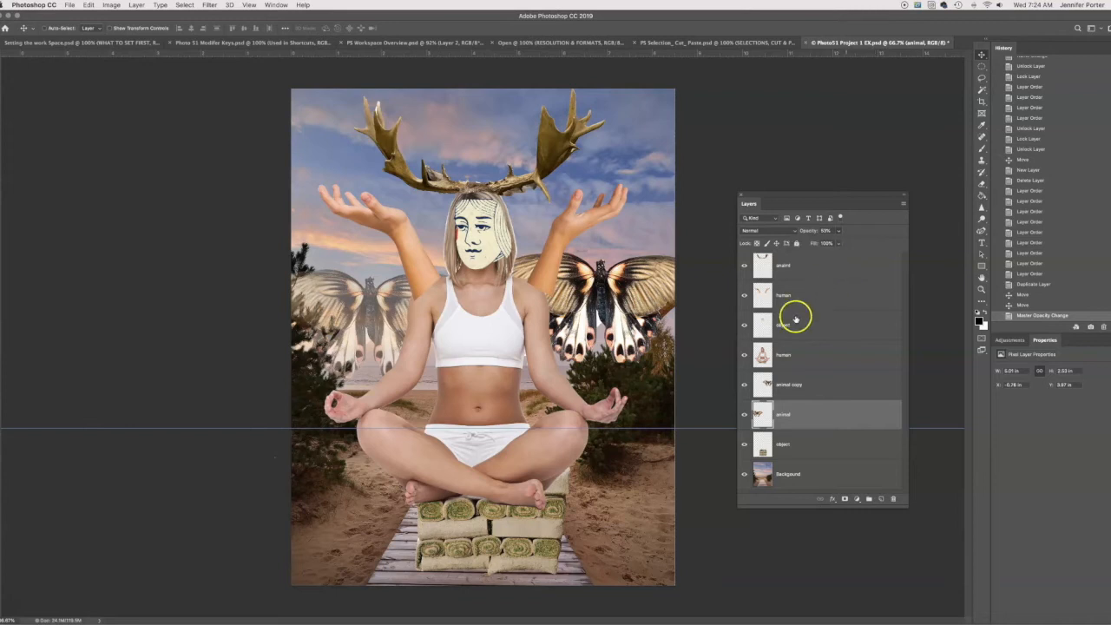
# - Lower the opacity of the duplicated butterfly layer to roughly match the original butterfly
pyautogui.click(811, 385)
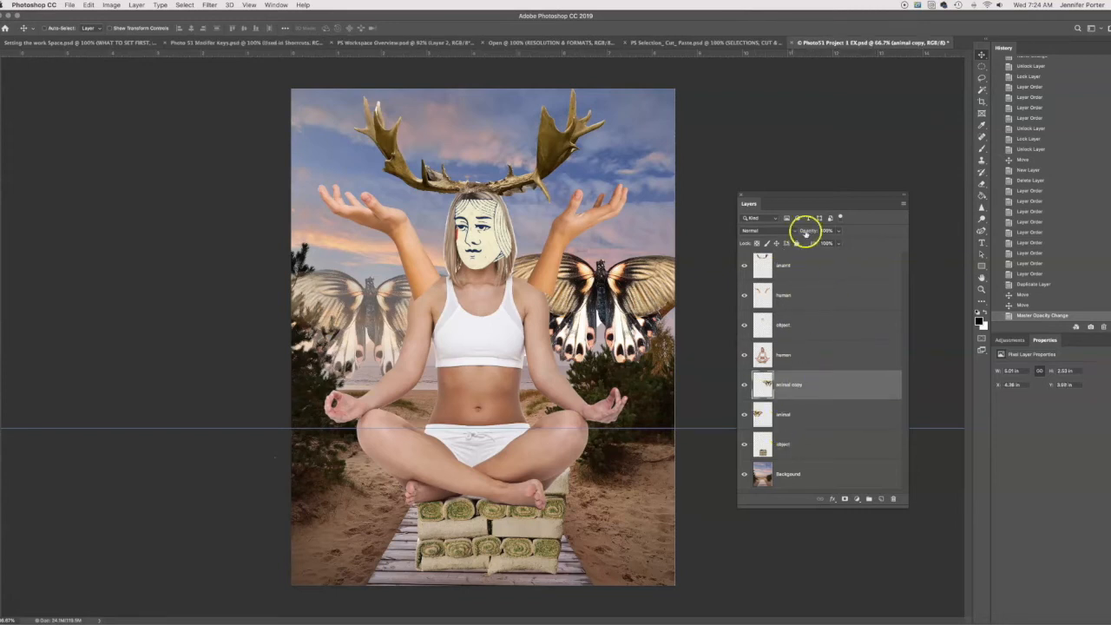
pyautogui.click(838, 231)
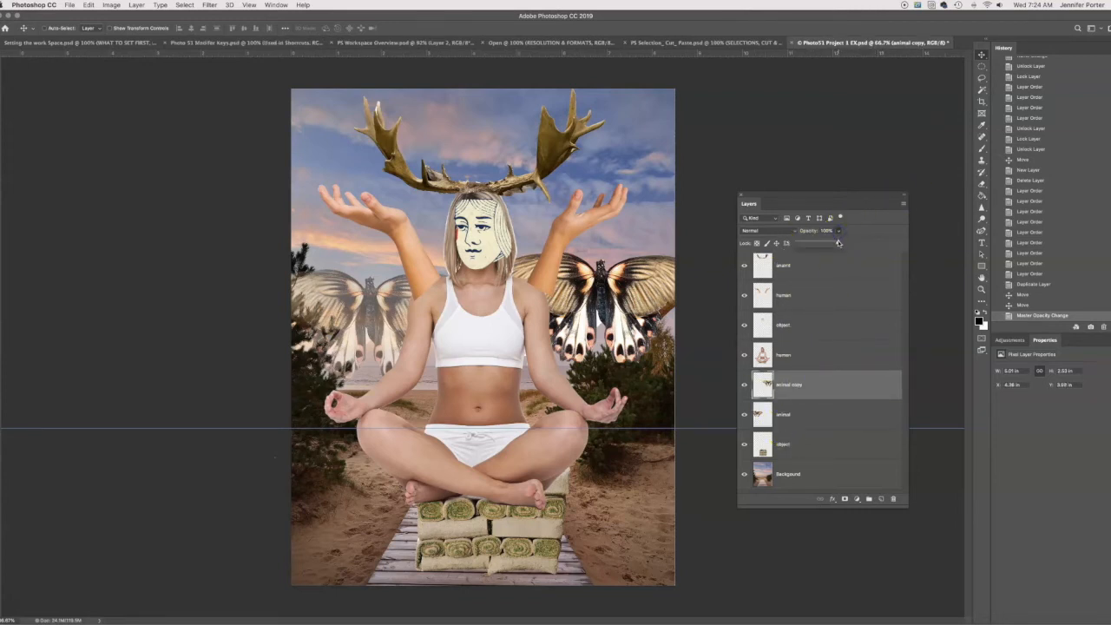
pyautogui.moveTo(839, 243); pyautogui.dragTo(821, 243)
pyautogui.click(73, 562)
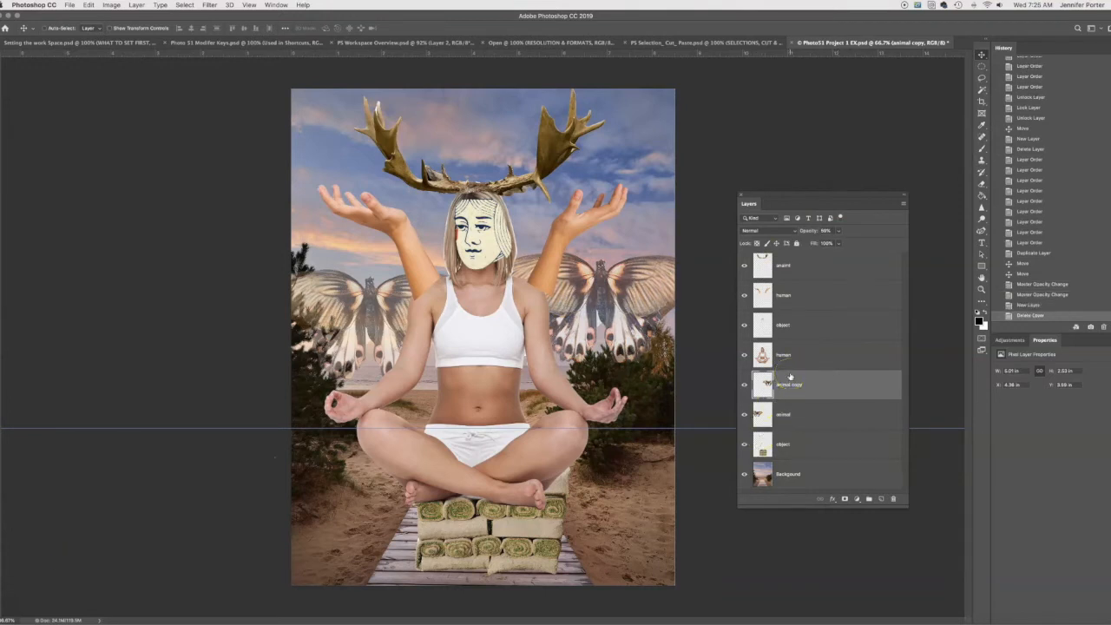
# - Create a layer named "test" above the duplicated butterfly layer and delete it again
pyautogui.click(882, 500)
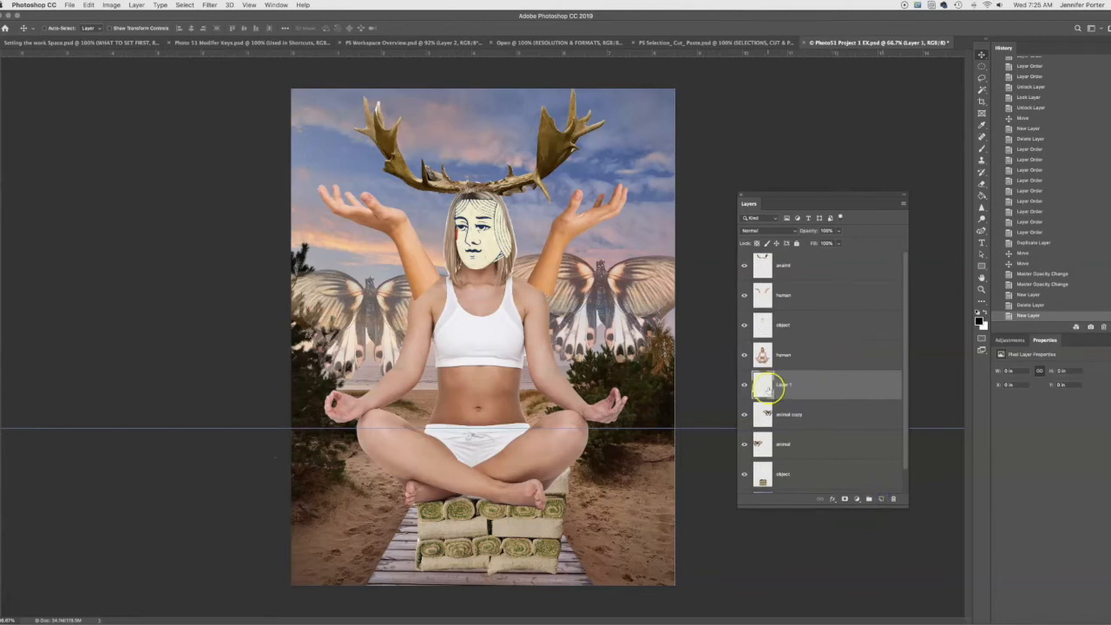
pyautogui.doubleClick(785, 384)
pyautogui.press('Return')
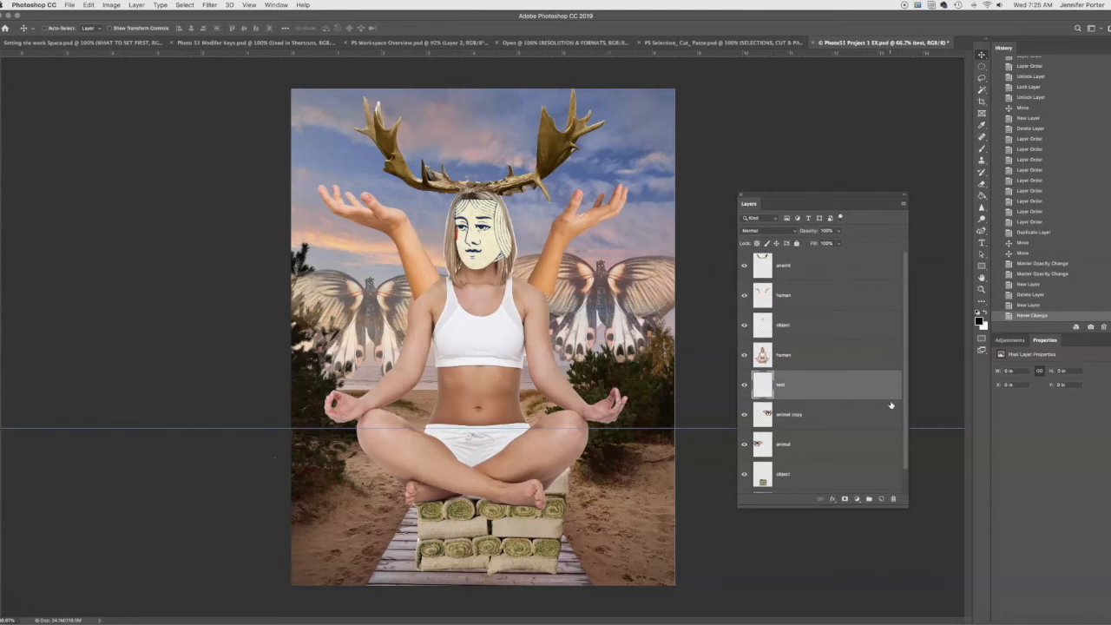
pyautogui.press('BackSpace')
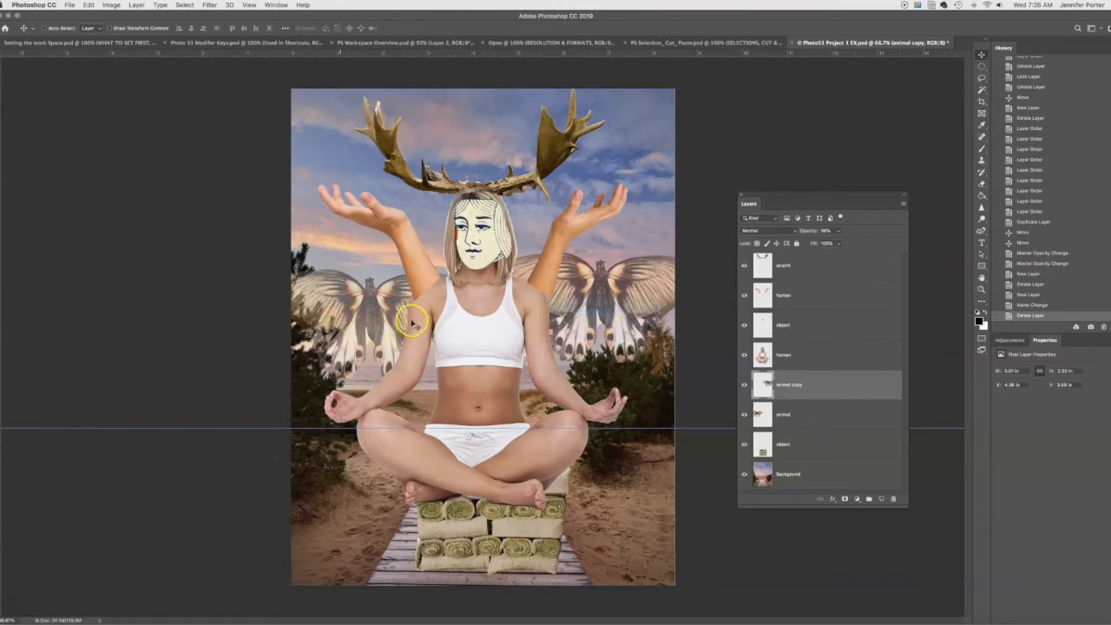
# - Nudge the duplicated butterfly down level with the original and merge the two butterfly layers into one
pyautogui.moveTo(614, 311); pyautogui.dragTo(616, 313)
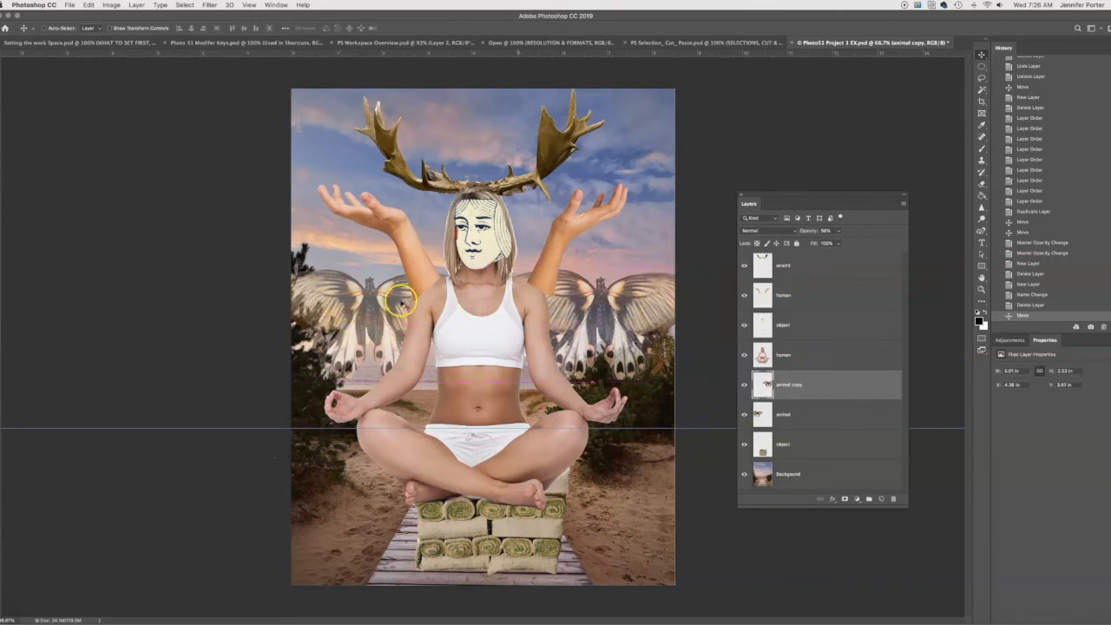
pyautogui.click(836, 389)
pyautogui.keyDown('shift'); pyautogui.click(839, 421); pyautogui.keyUp('shift')
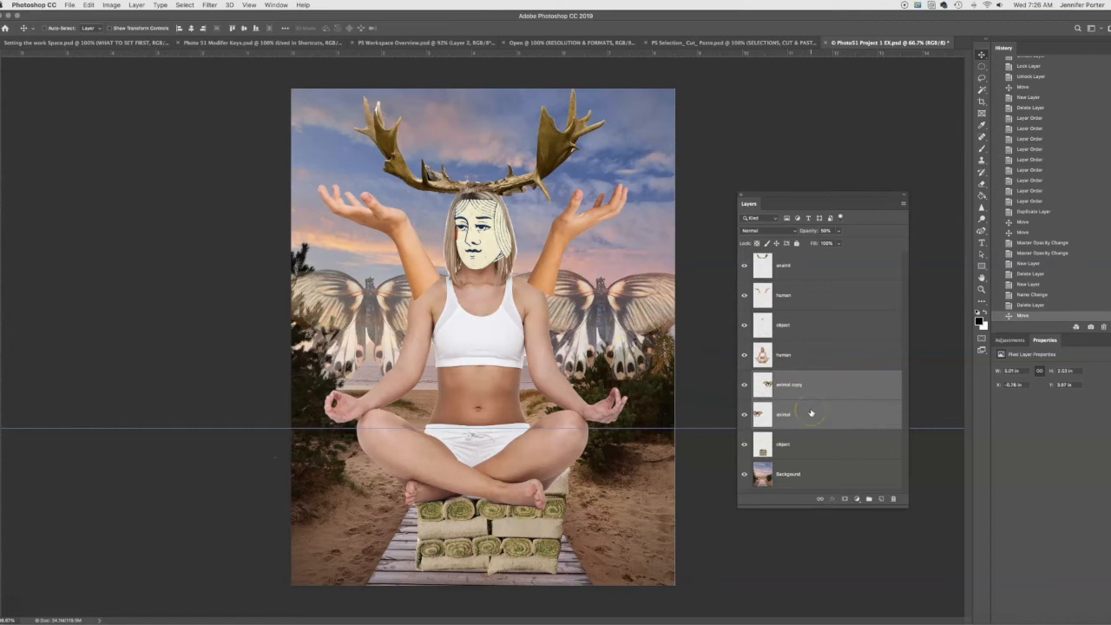
pyautogui.click(905, 205)
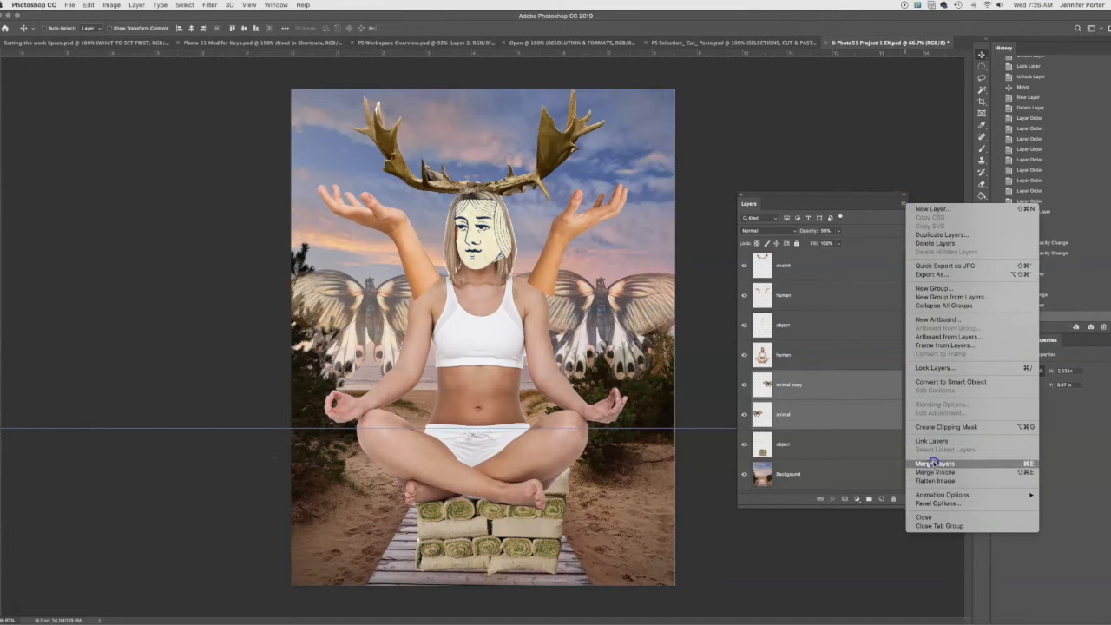
pyautogui.click(934, 464)
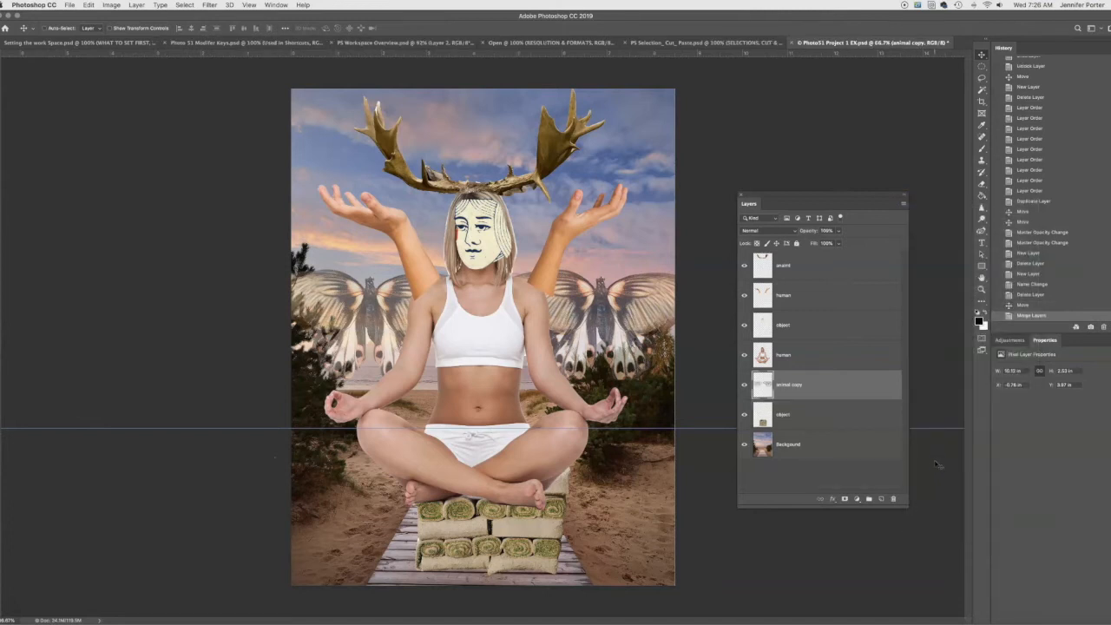
# - Hide the towel-stack object and Background layers to examine the merged butterflies, and show both layers again
pyautogui.click(744, 418)
pyautogui.click(744, 444)
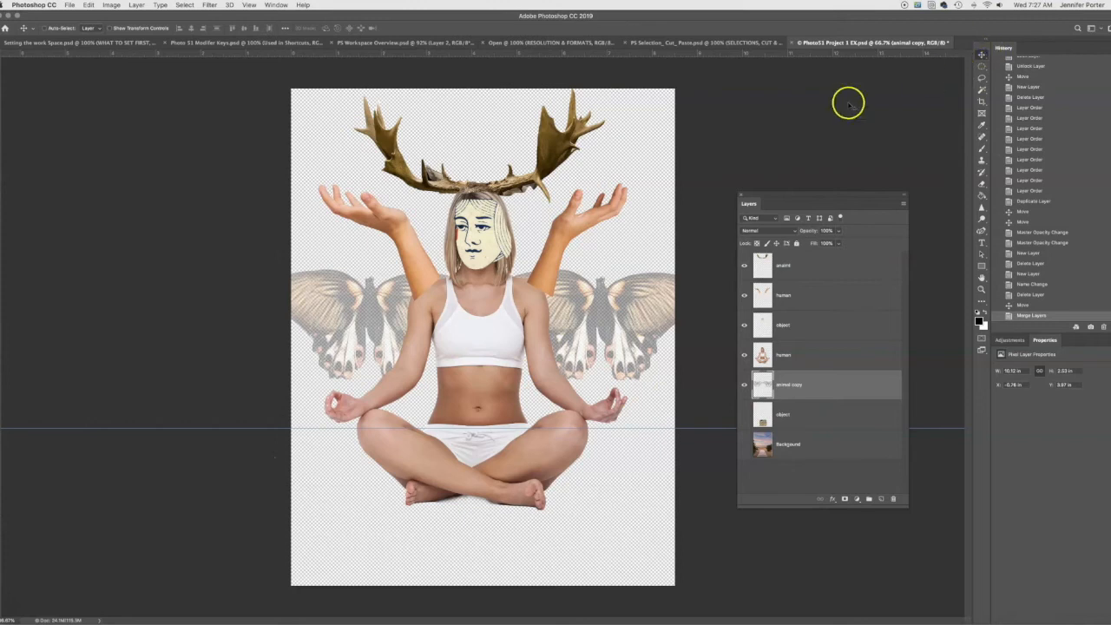
pyautogui.moveTo(562, 348)
pyautogui.mouseDown()
pyautogui.moveTo(573, 275)
pyautogui.moveTo(573, 349)
pyautogui.moveTo(565, 297)
pyautogui.moveTo(564, 344)
pyautogui.mouseUp()
pyautogui.click(744, 414)
pyautogui.click(744, 444)
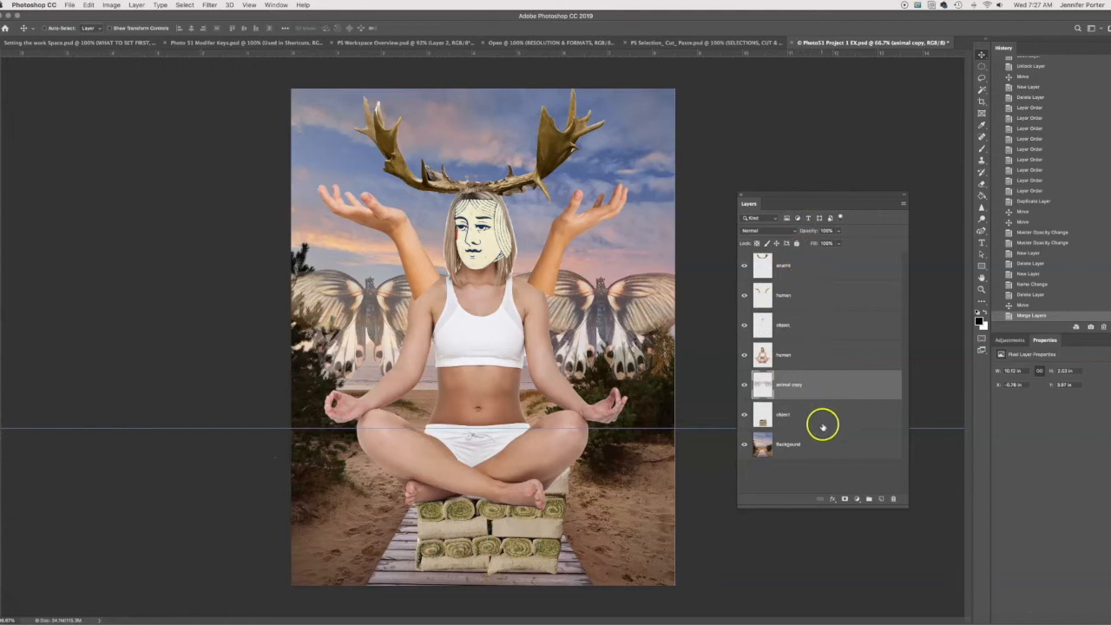
# - Create a layer group named "human" at the top of the stack and place the seated-figure and raised-arms layers inside it
pyautogui.click(903, 202)
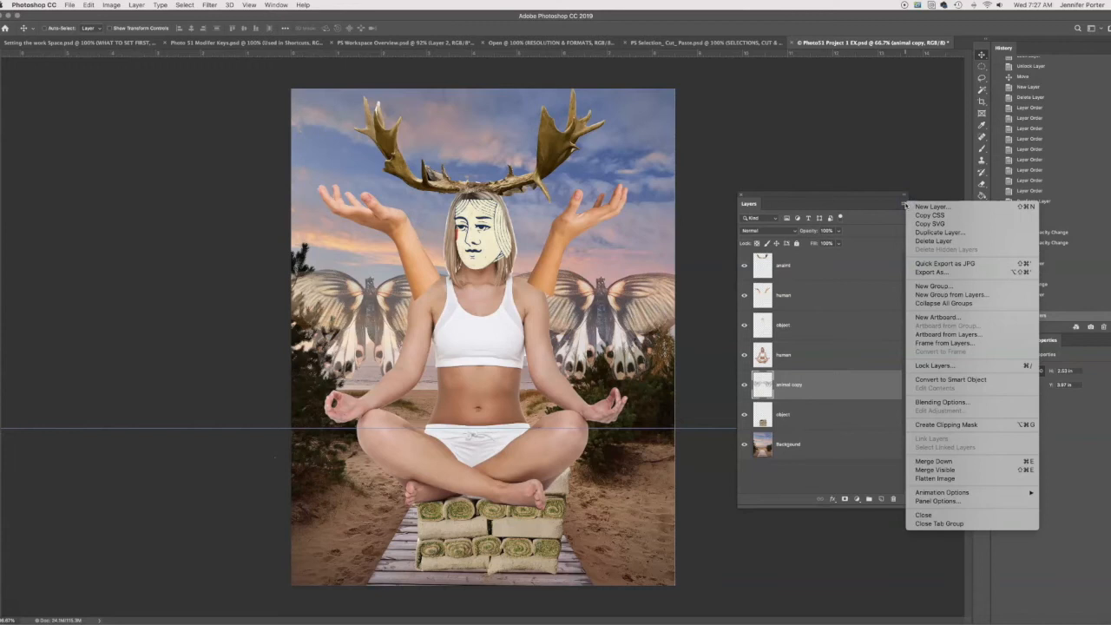
pyautogui.click(928, 286)
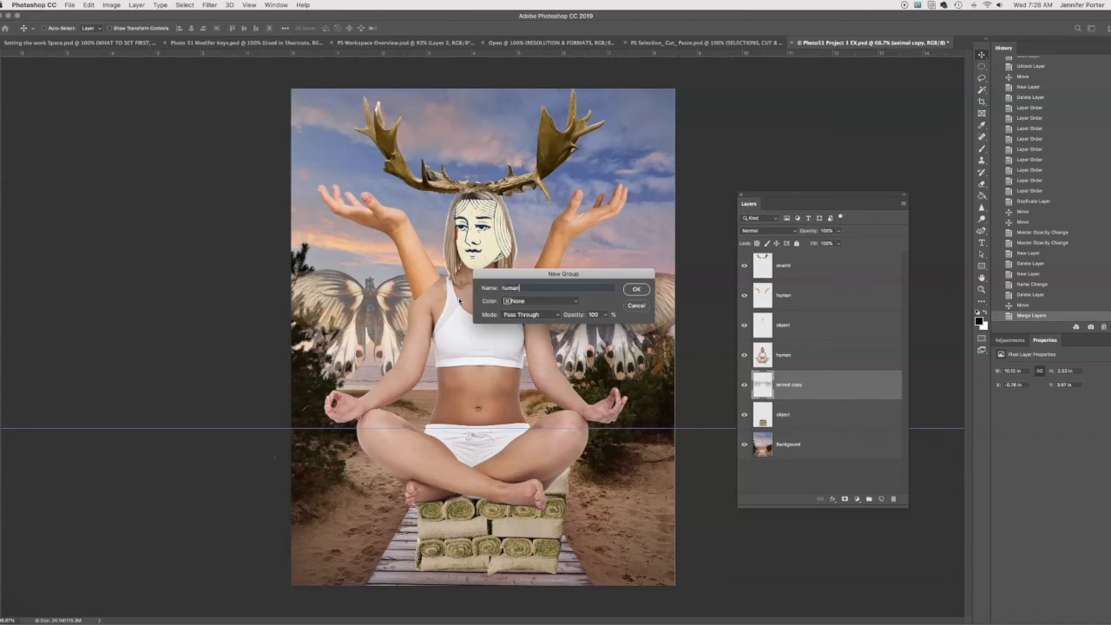
pyautogui.click(636, 290)
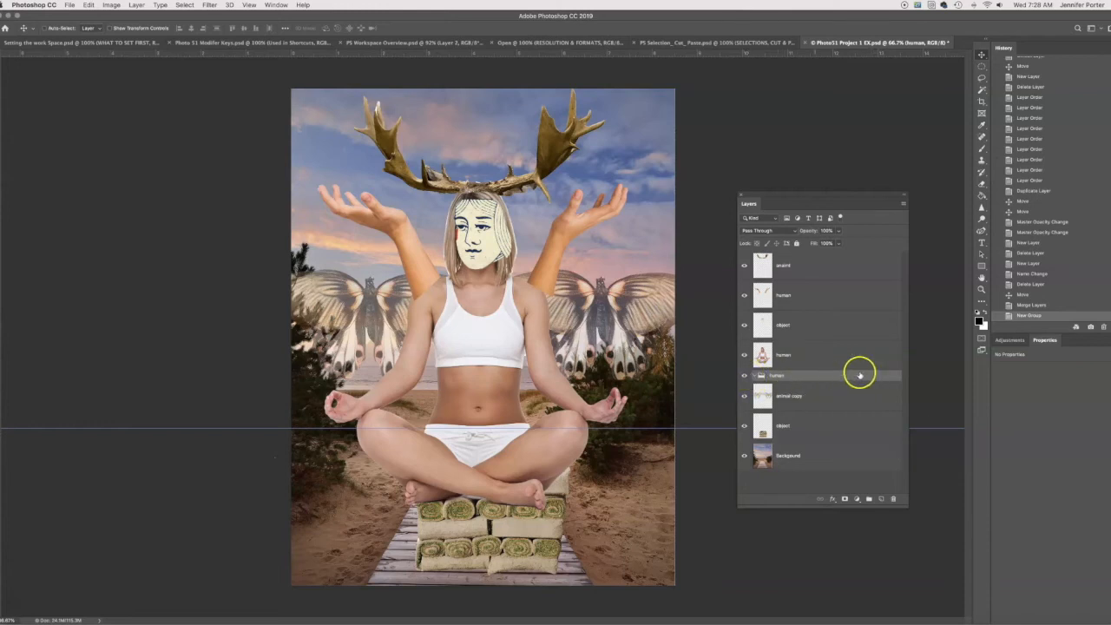
pyautogui.moveTo(788, 377); pyautogui.dragTo(787, 258)
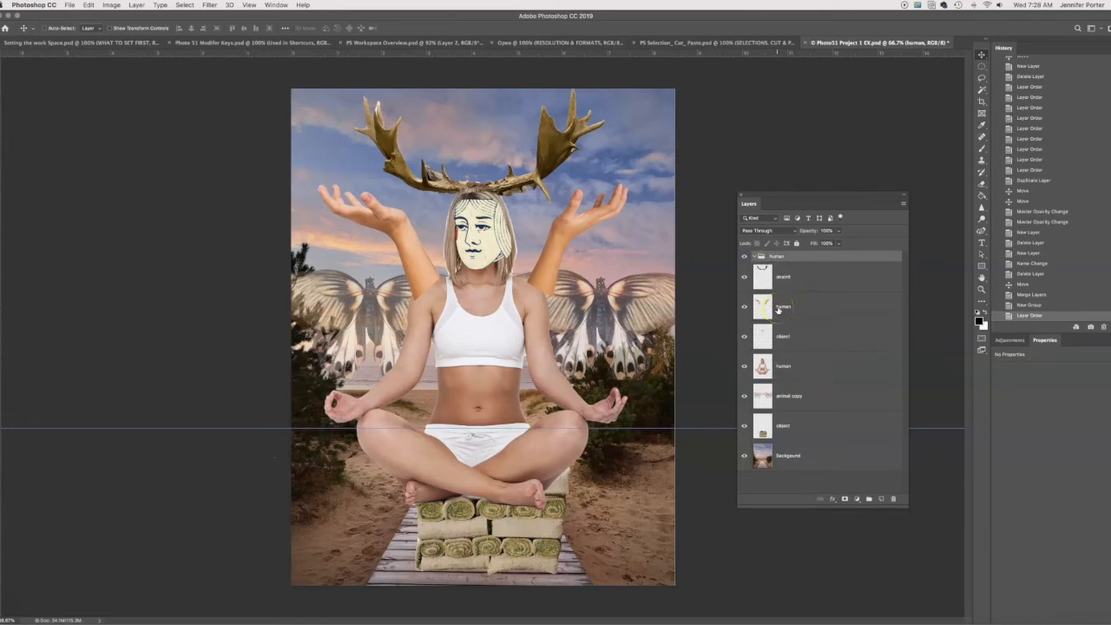
pyautogui.moveTo(803, 372); pyautogui.dragTo(817, 258)
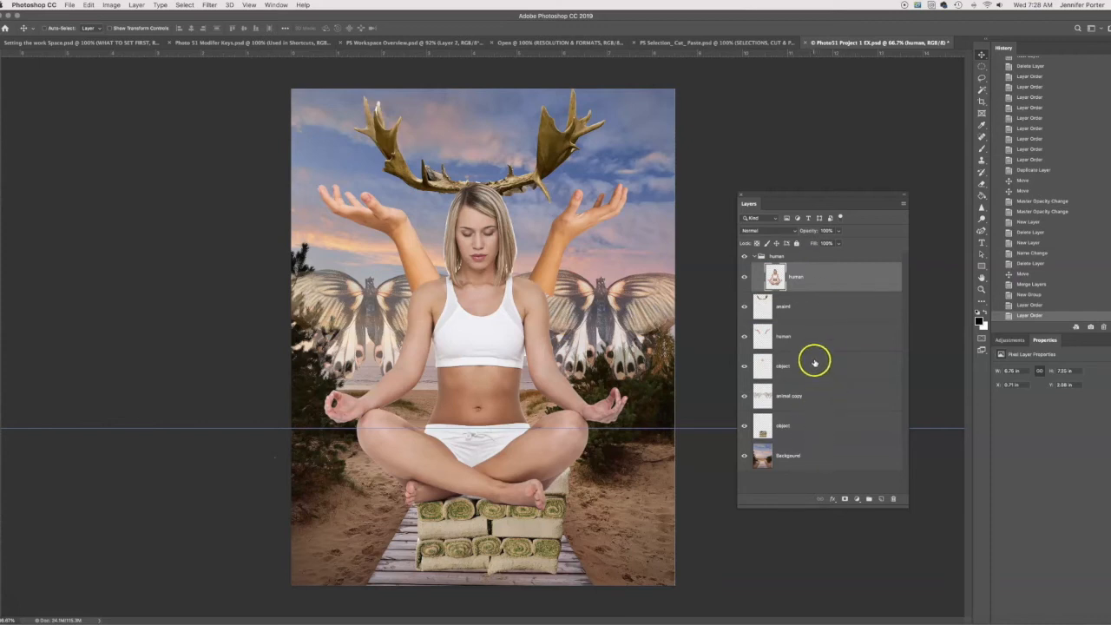
pyautogui.moveTo(819, 334); pyautogui.dragTo(820, 258)
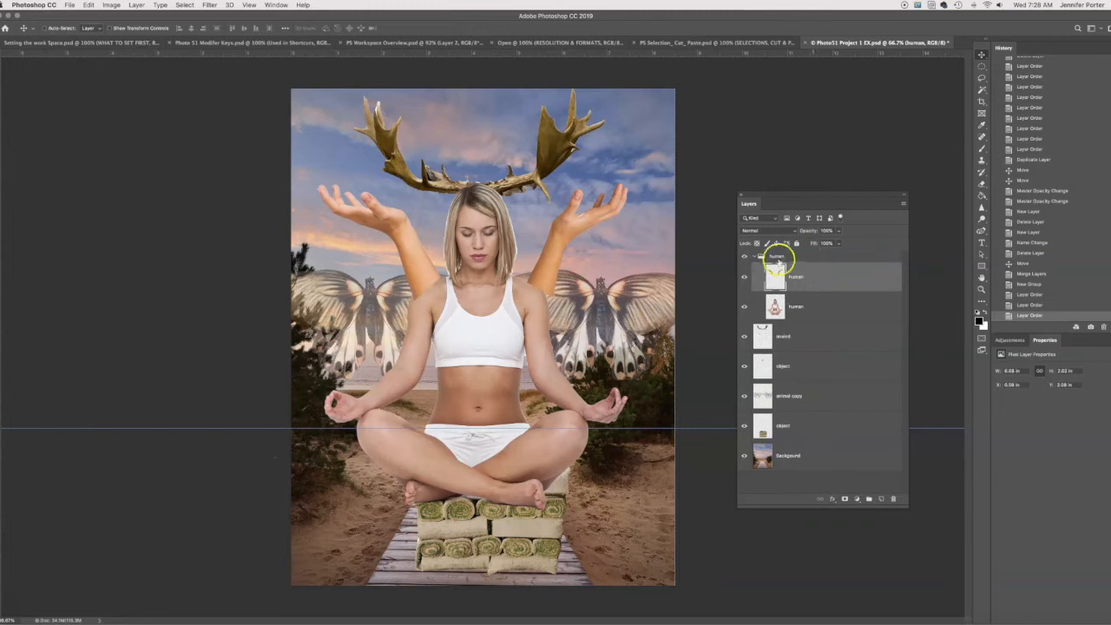
# - Collapse and expand the "human" group repeatedly to check the layers it contains
pyautogui.click(792, 273)
pyautogui.click(754, 257)
pyautogui.click(755, 258)
pyautogui.click(755, 258)
pyautogui.click(754, 257)
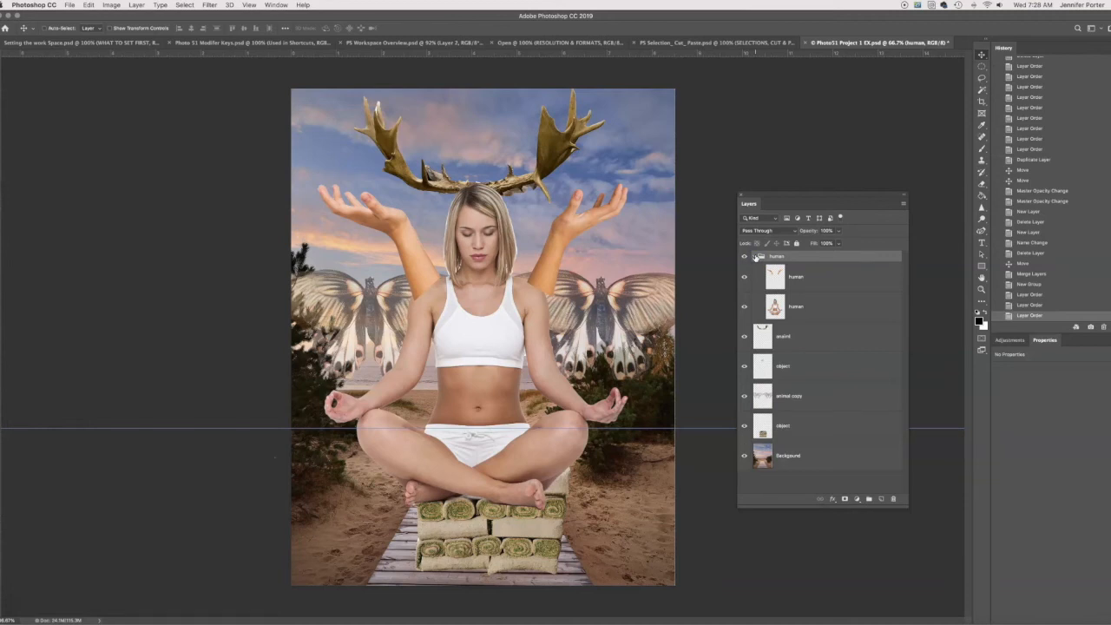
pyautogui.click(754, 258)
pyautogui.click(755, 257)
# - Move the seated-figure and raised-arms layers out of the "human" group to below the face object, and delete the empty group
pyautogui.moveTo(786, 301); pyautogui.dragTo(786, 385)
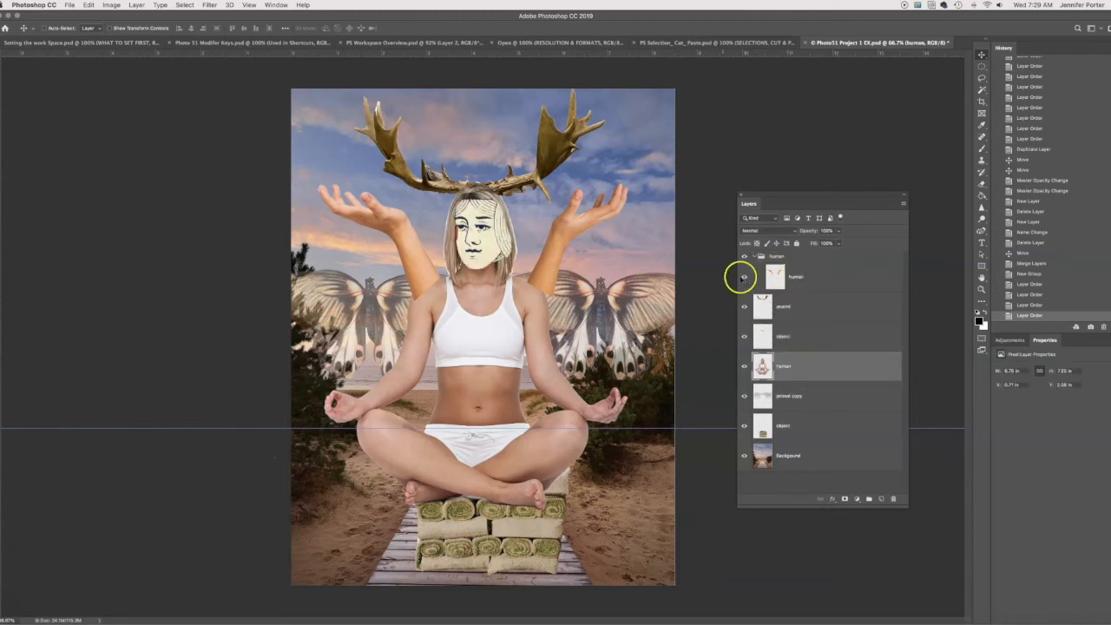
pyautogui.moveTo(772, 275); pyautogui.dragTo(781, 341)
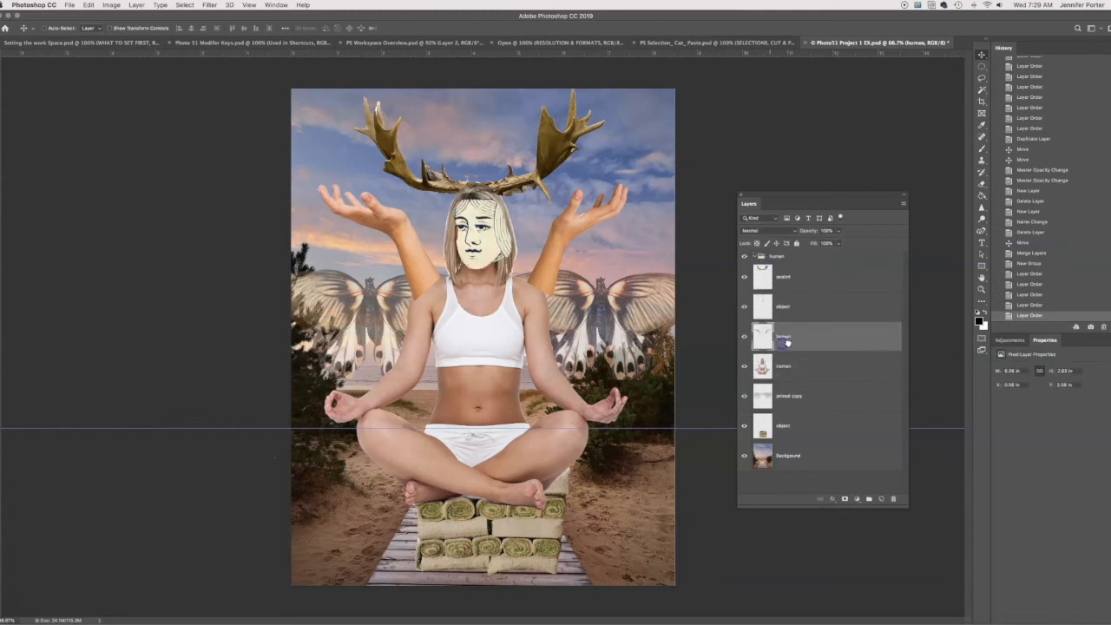
pyautogui.click(820, 257)
pyautogui.rightClick(822, 258)
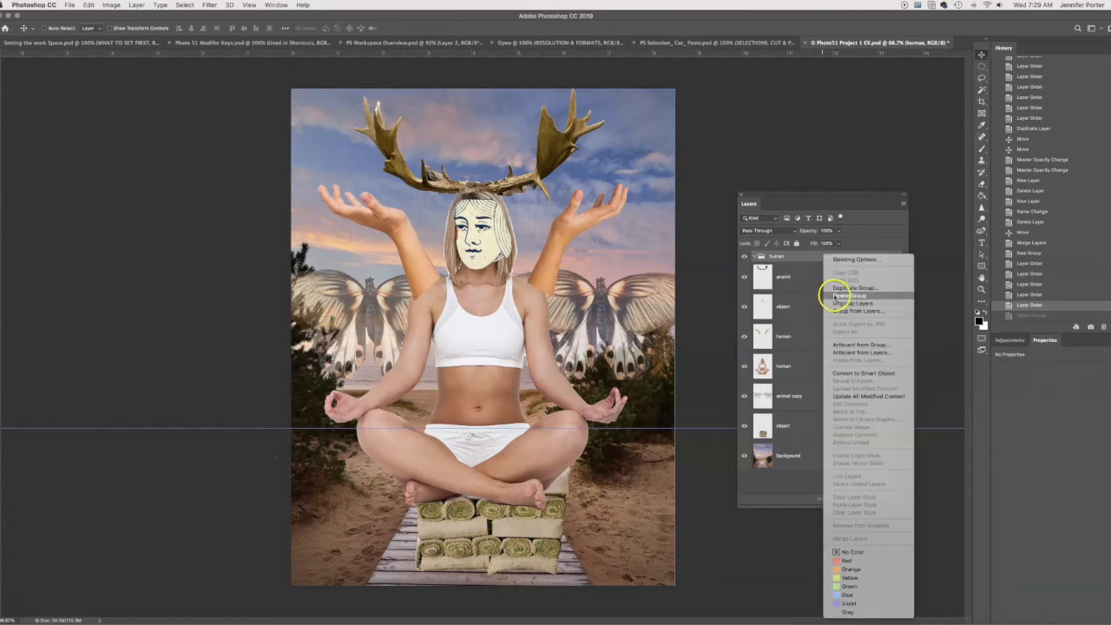
pyautogui.click(834, 295)
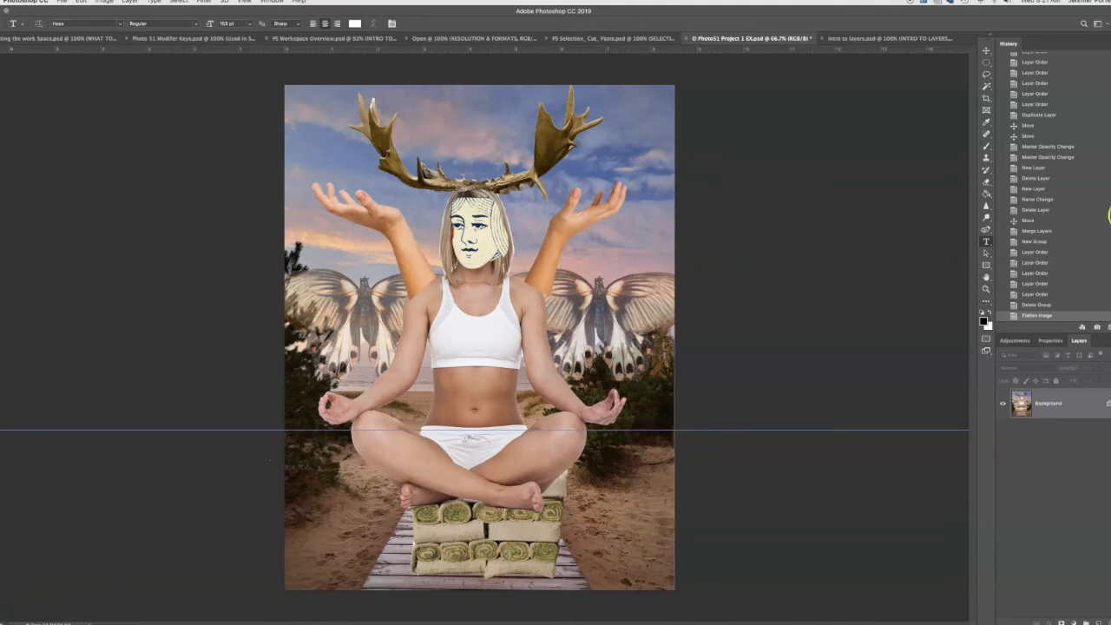
# - Revert the collage to its originally opened state using the document snapshot in the history
pyautogui.scroll(3, 1052, 78)
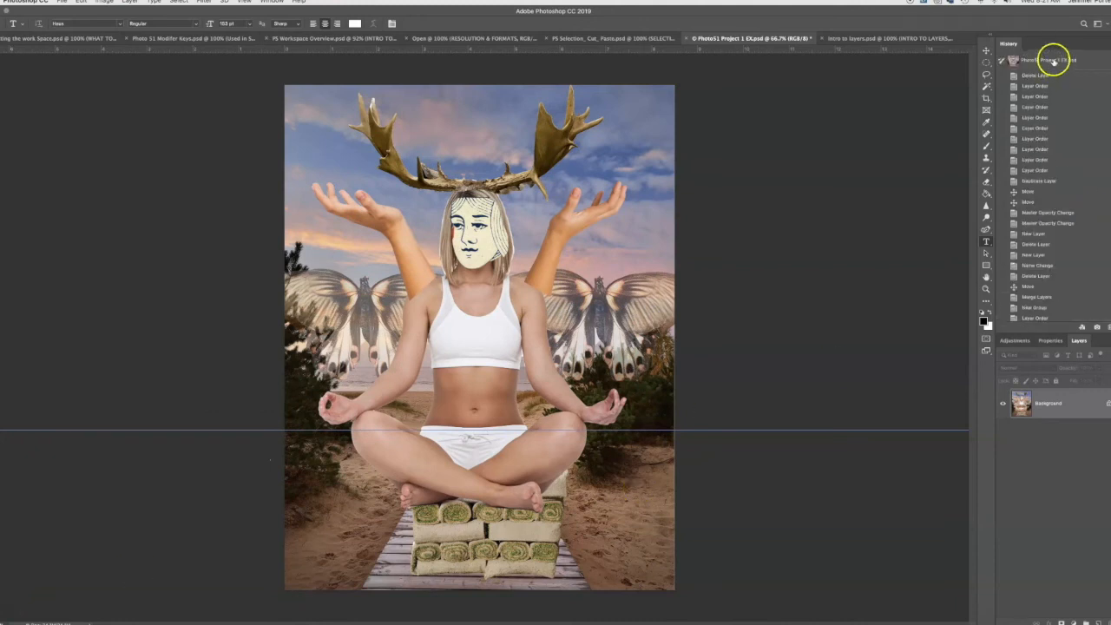
pyautogui.click(1020, 63)
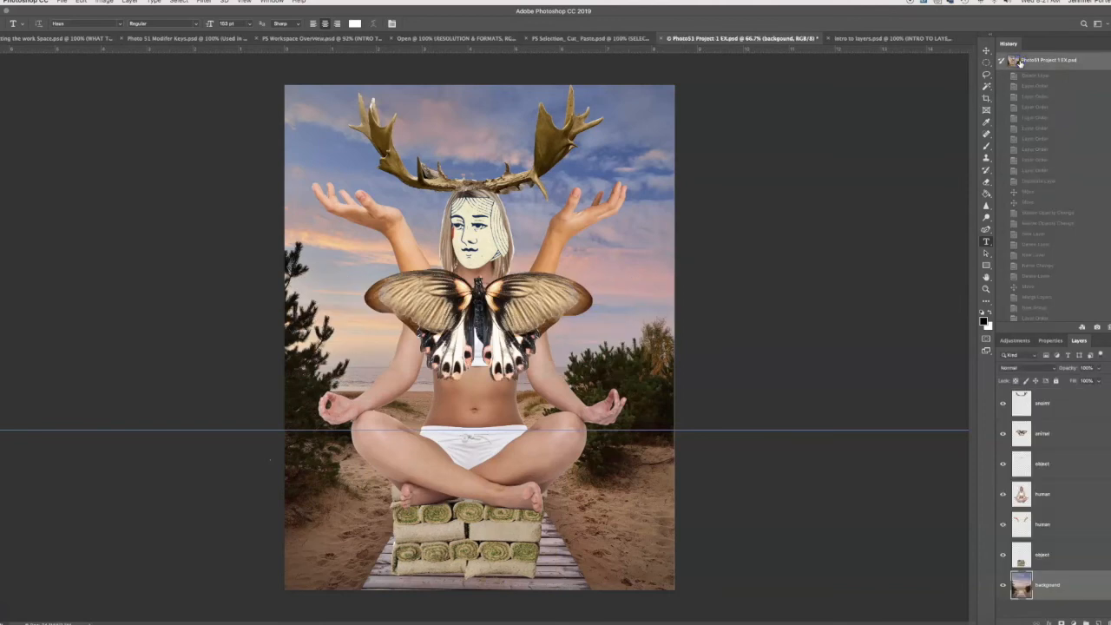
# - Move the butterfly, the seated figure and the stack of rolls to new positions, selecting each object's layer beforehand with the Move tool
pyautogui.press('v')
pyautogui.click(1063, 405)
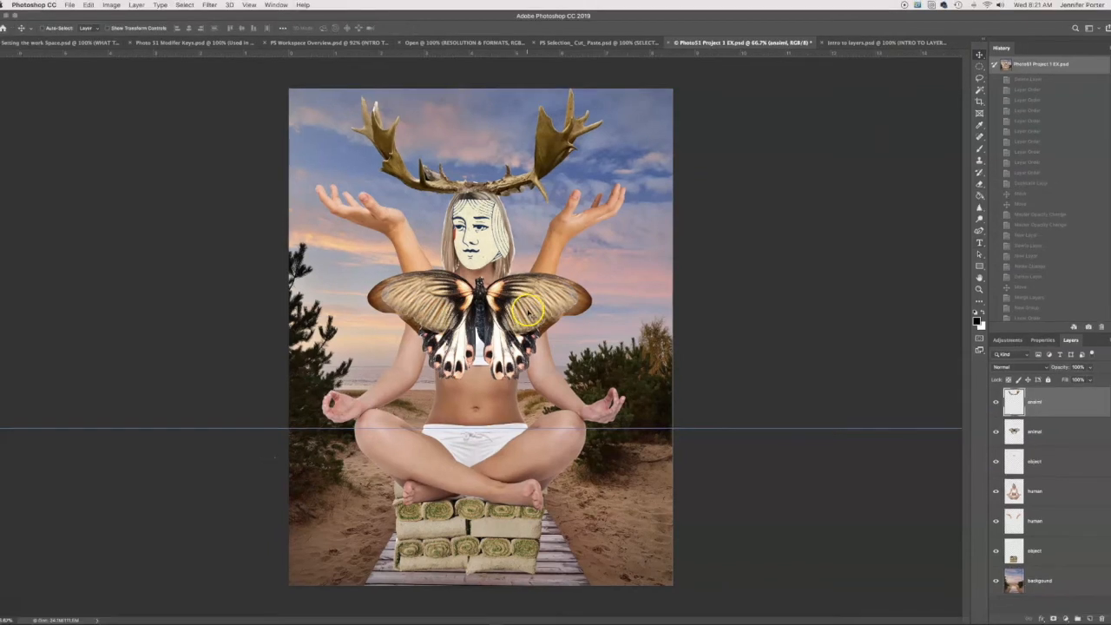
pyautogui.click(1060, 441)
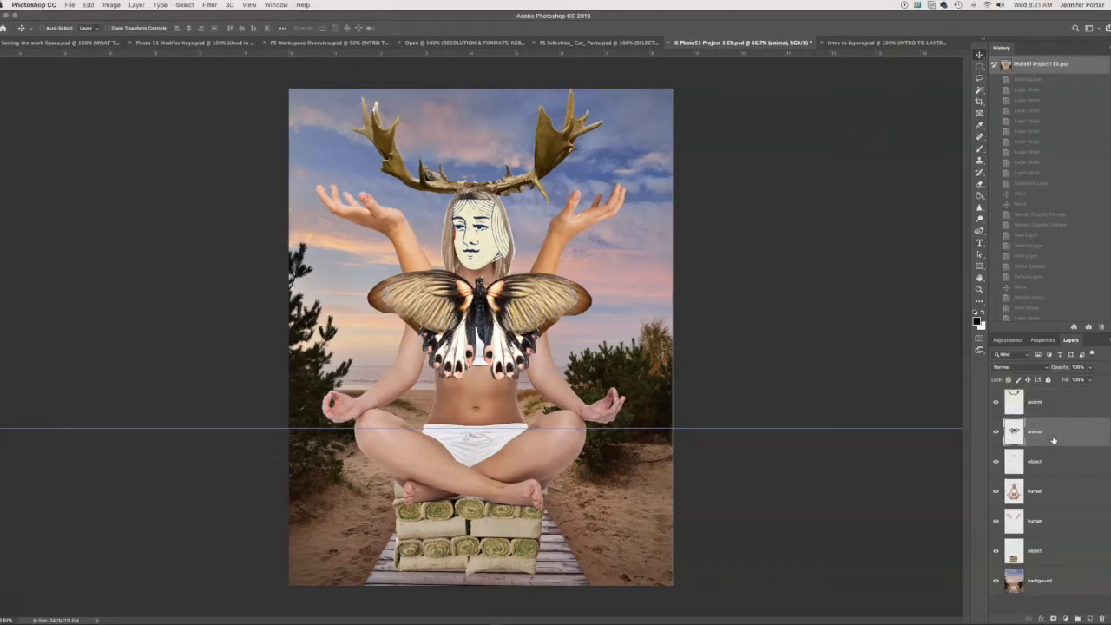
pyautogui.moveTo(541, 351); pyautogui.dragTo(555, 371)
pyautogui.click(1054, 491)
pyautogui.moveTo(538, 297); pyautogui.dragTo(609, 278)
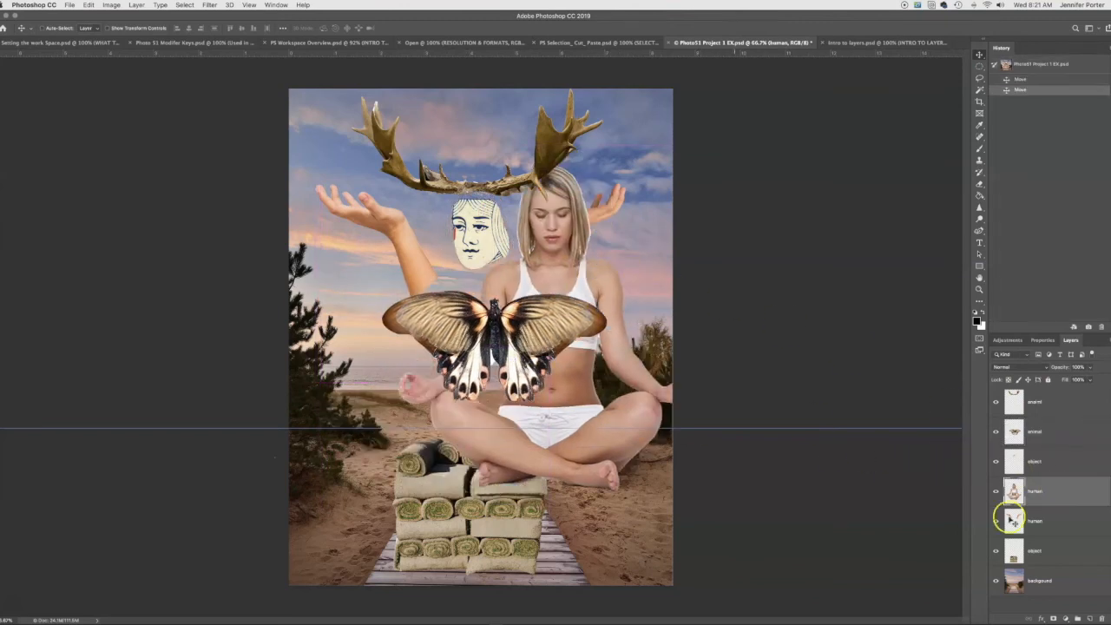
pyautogui.click(1048, 552)
pyautogui.moveTo(467, 560); pyautogui.dragTo(490, 523)
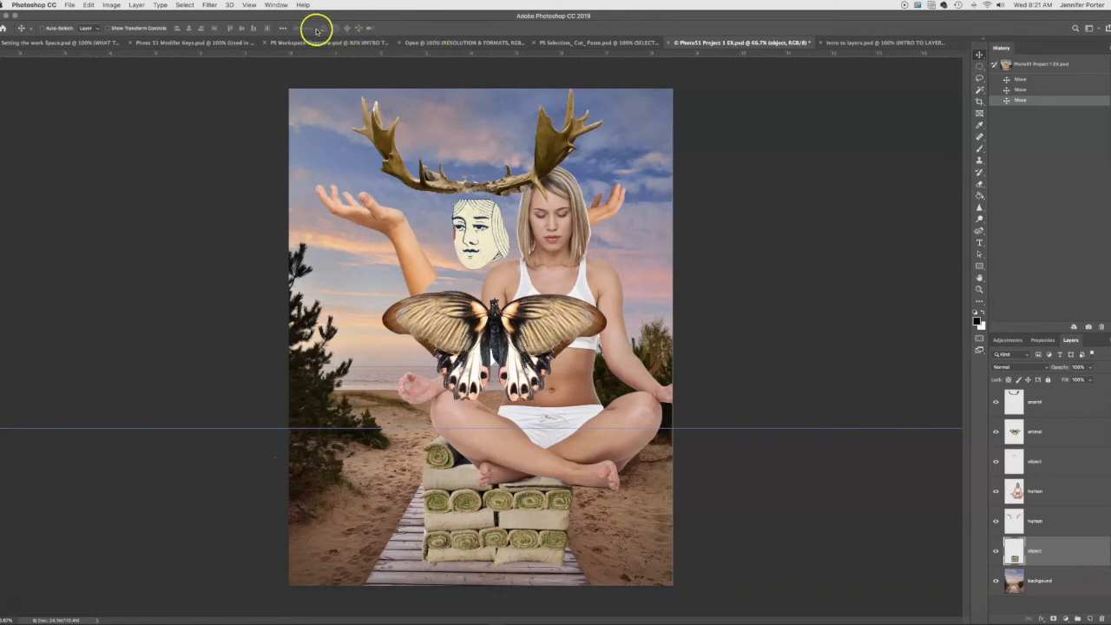
# - Enable layer Auto-Select for the Move tool and try repositioning the butterfly and the seated figure directly on the canvas
pyautogui.click(42, 29)
pyautogui.click(42, 28)
pyautogui.moveTo(541, 331); pyautogui.dragTo(511, 342)
pyautogui.moveTo(583, 198); pyautogui.dragTo(530, 292)
pyautogui.hotkey('ctrl', 'z')
# - Reposition the drawn face, raised arms, antlers, seated figure and butterfly by picking them directly on the canvas
pyautogui.moveTo(469, 240); pyautogui.dragTo(474, 263)
pyautogui.moveTo(399, 242)
pyautogui.mouseDown()
pyautogui.moveTo(403, 256)
pyautogui.moveTo(405, 224)
pyautogui.mouseUp()
pyautogui.moveTo(548, 141)
pyautogui.mouseDown()
pyautogui.moveTo(548, 170)
pyautogui.moveTo(549, 149)
pyautogui.mouseUp()
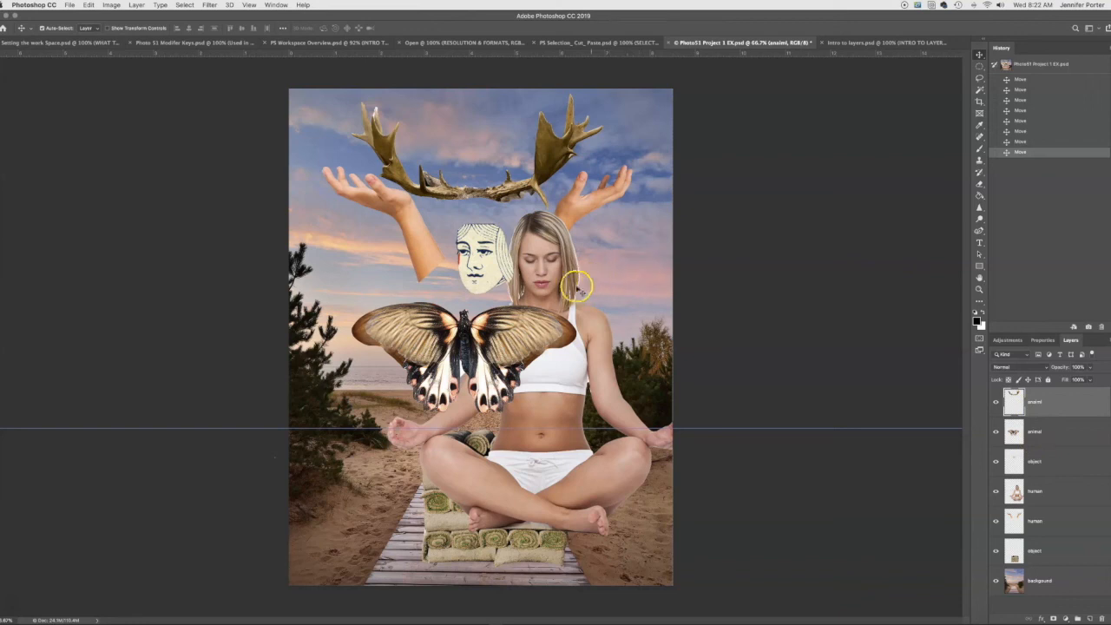
pyautogui.moveTo(625, 265); pyautogui.dragTo(603, 248)
pyautogui.moveTo(497, 338); pyautogui.dragTo(545, 335)
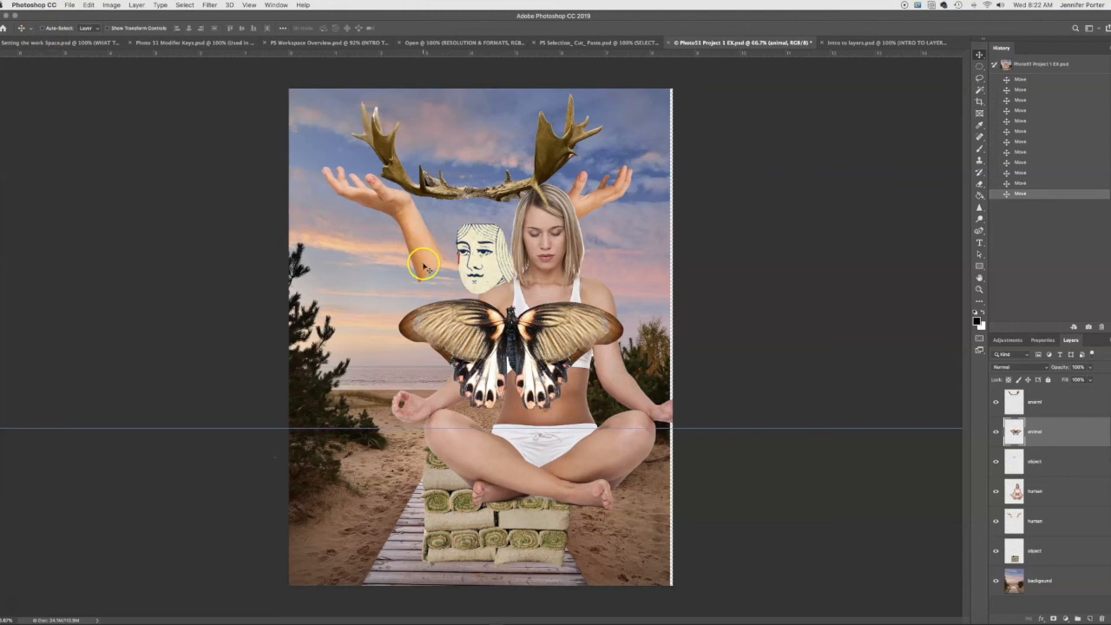
# - Select the seated-figure layer and move it behind the drawn face, and shift the raised arms up and to the left using their layer
pyautogui.click(1007, 486)
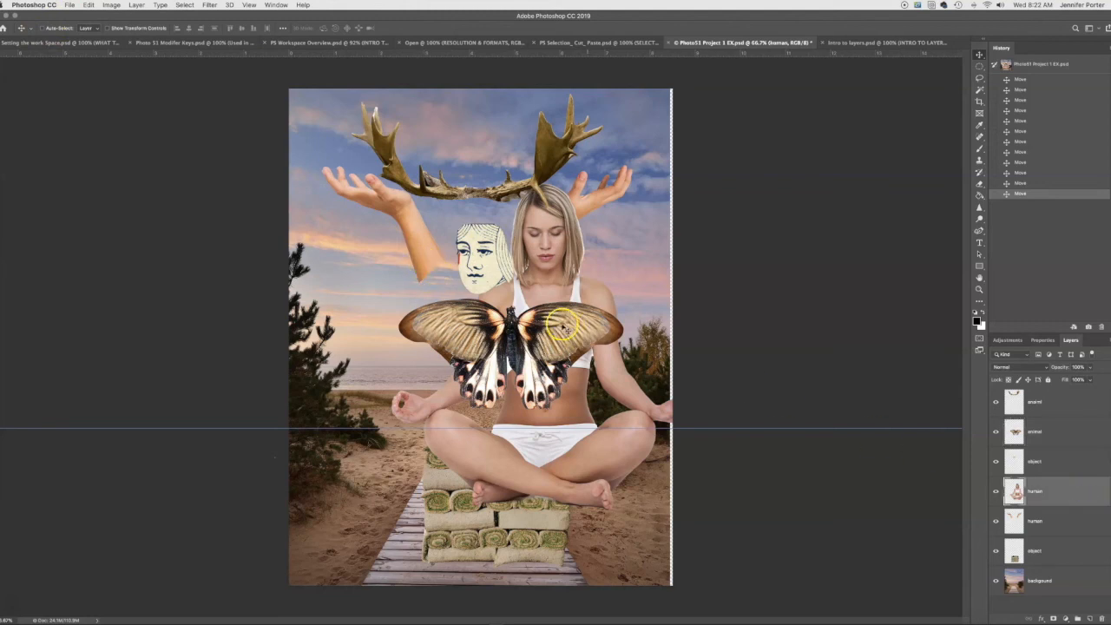
pyautogui.moveTo(562, 272); pyautogui.dragTo(498, 284)
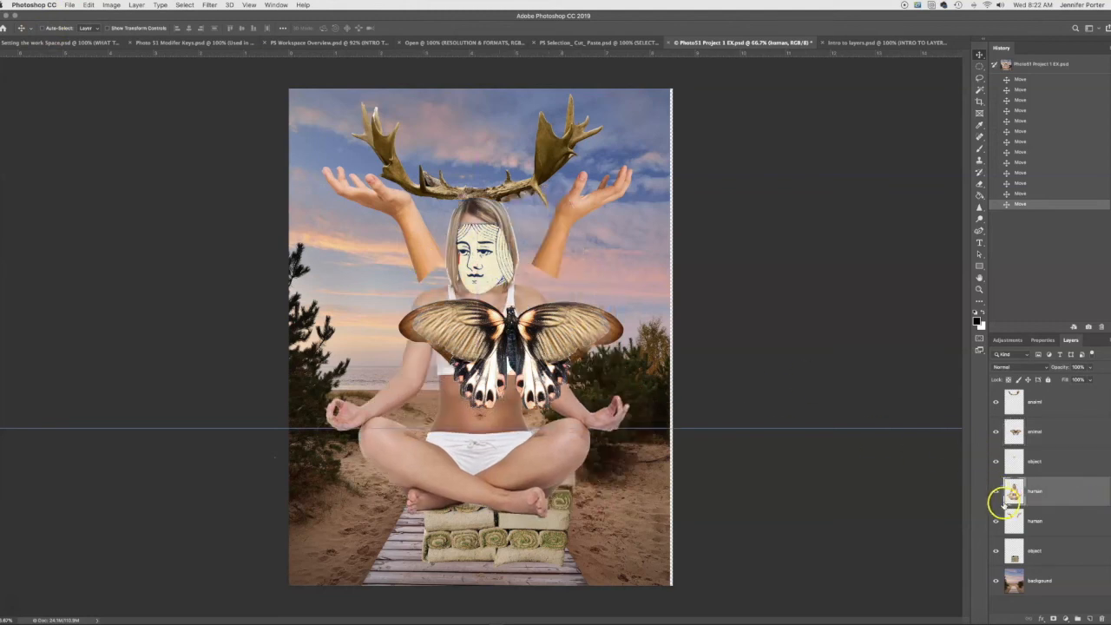
pyautogui.click(1033, 523)
pyautogui.moveTo(556, 254); pyautogui.dragTo(511, 207)
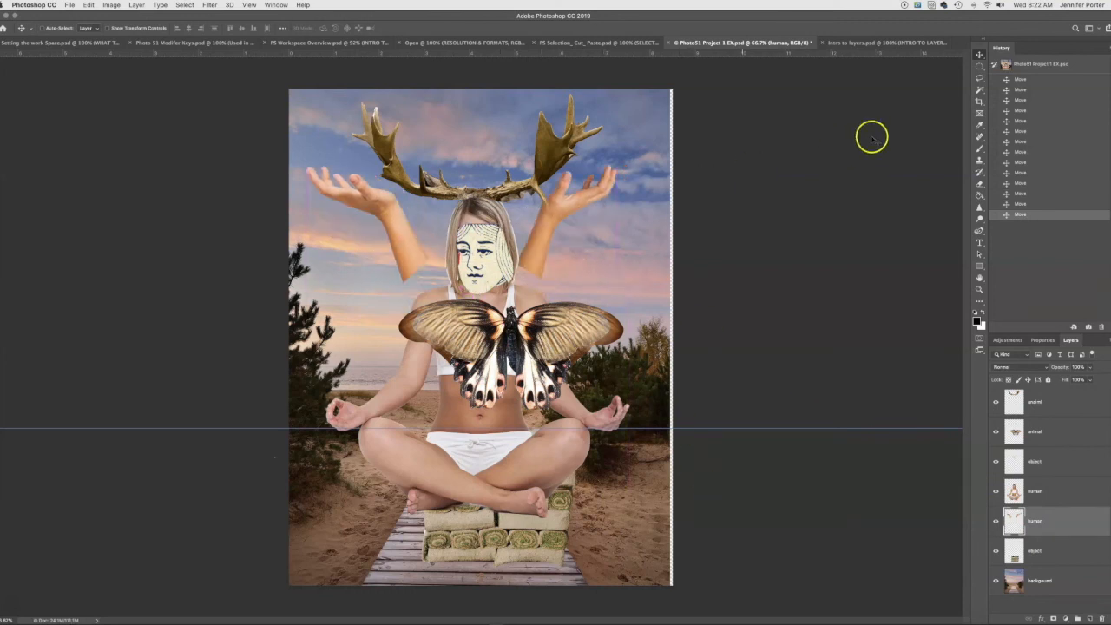
# - Restore the collage to its opened state using the document snapshot in the history
pyautogui.click(1016, 64)
pyautogui.click(537, 479)
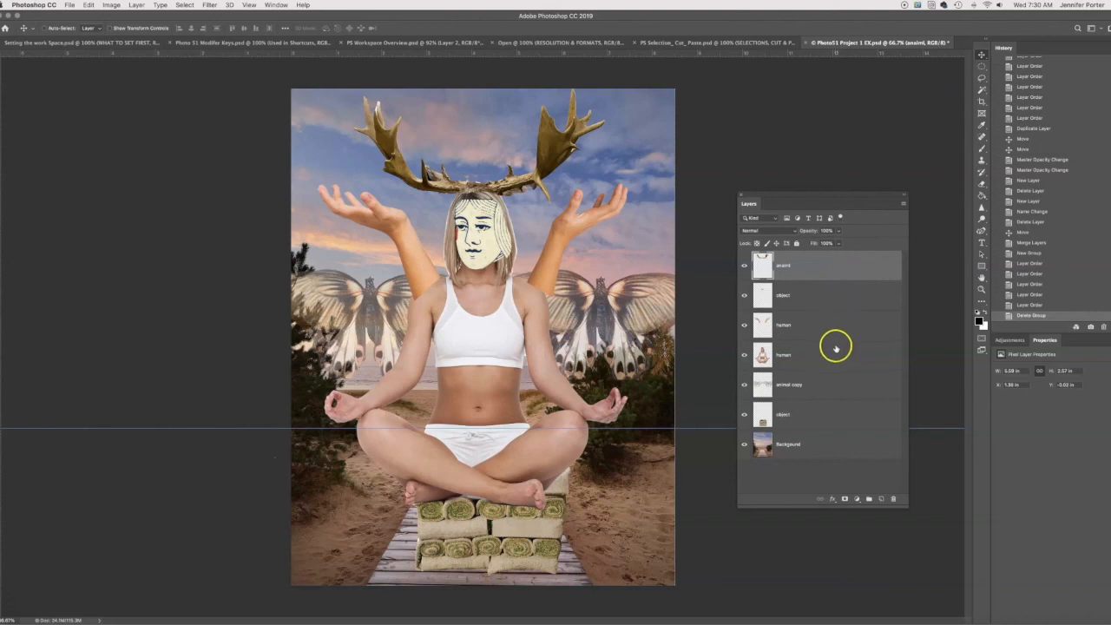
# - Merge the antlers, face, raised-arms and seated-figure layers into one layer
pyautogui.keyDown('shift'); pyautogui.click(836, 356); pyautogui.keyUp('shift')
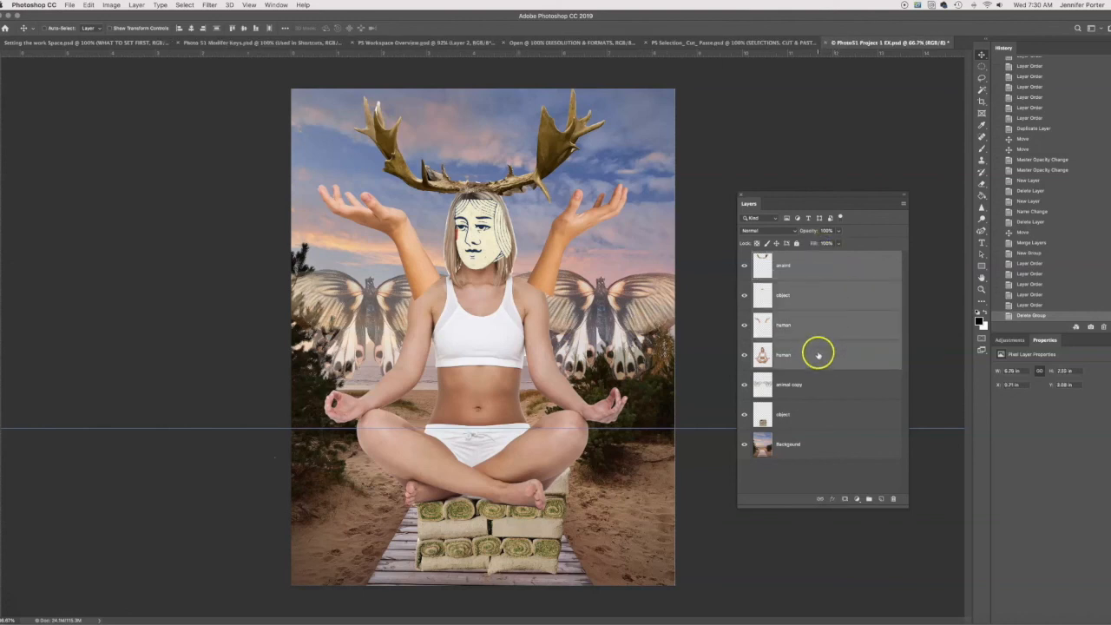
pyautogui.click(902, 203)
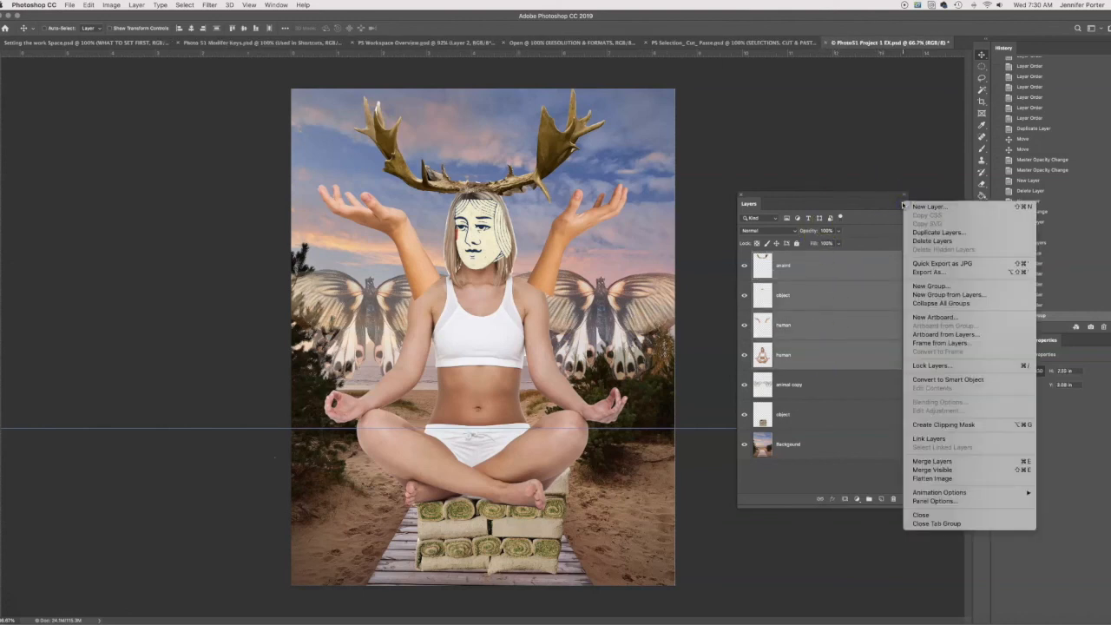
pyautogui.click(914, 462)
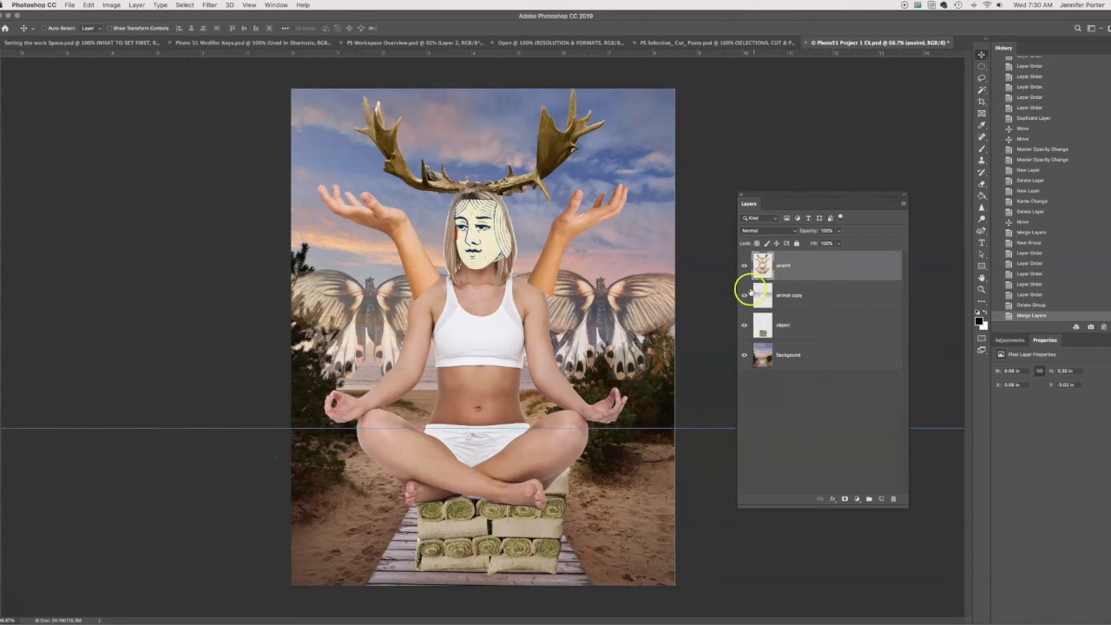
# - Toggle the merged layer's visibility to check what it contains, and undo the merge
pyautogui.click(744, 266)
pyautogui.click(744, 266)
pyautogui.click(744, 265)
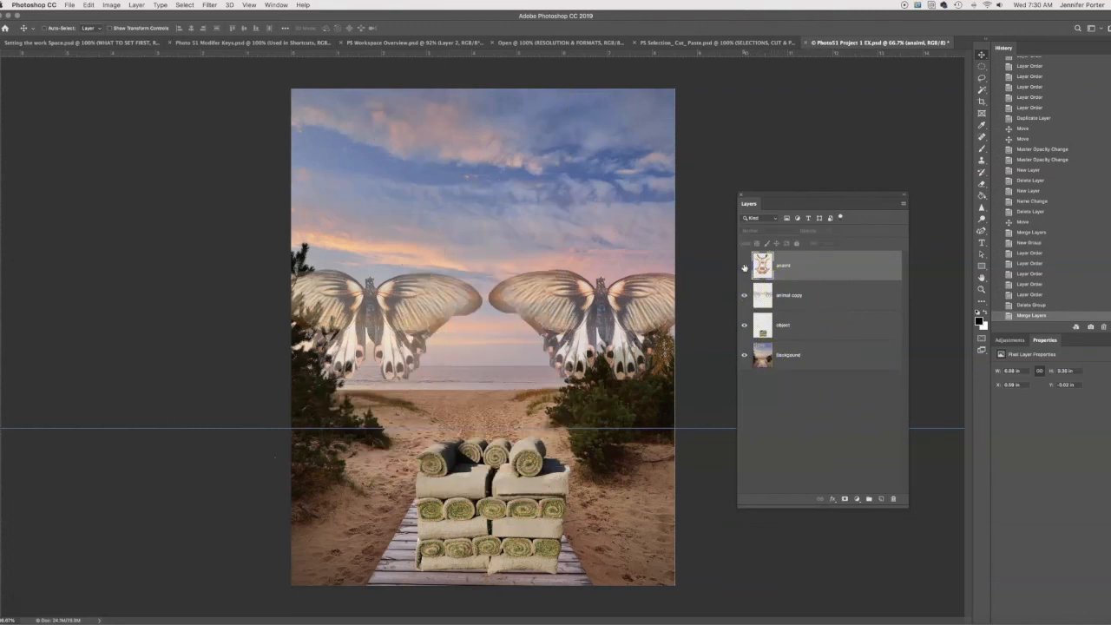
pyautogui.click(744, 266)
pyautogui.click(807, 272)
pyautogui.press('super+z')
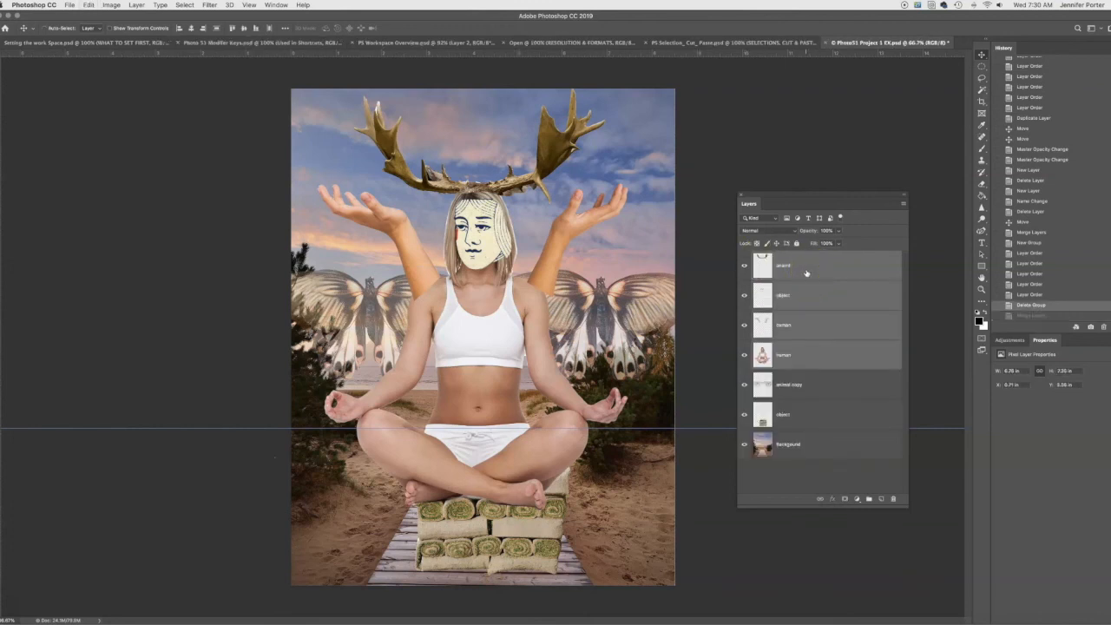
# - Flatten all layers of the collage into a single image
pyautogui.click(903, 203)
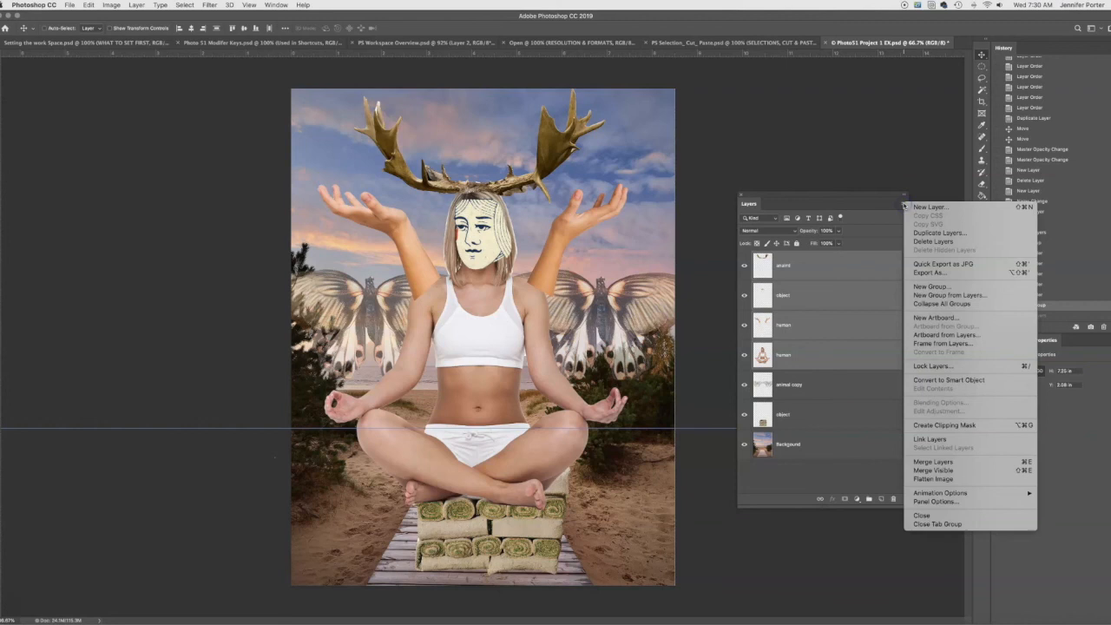
pyautogui.click(913, 476)
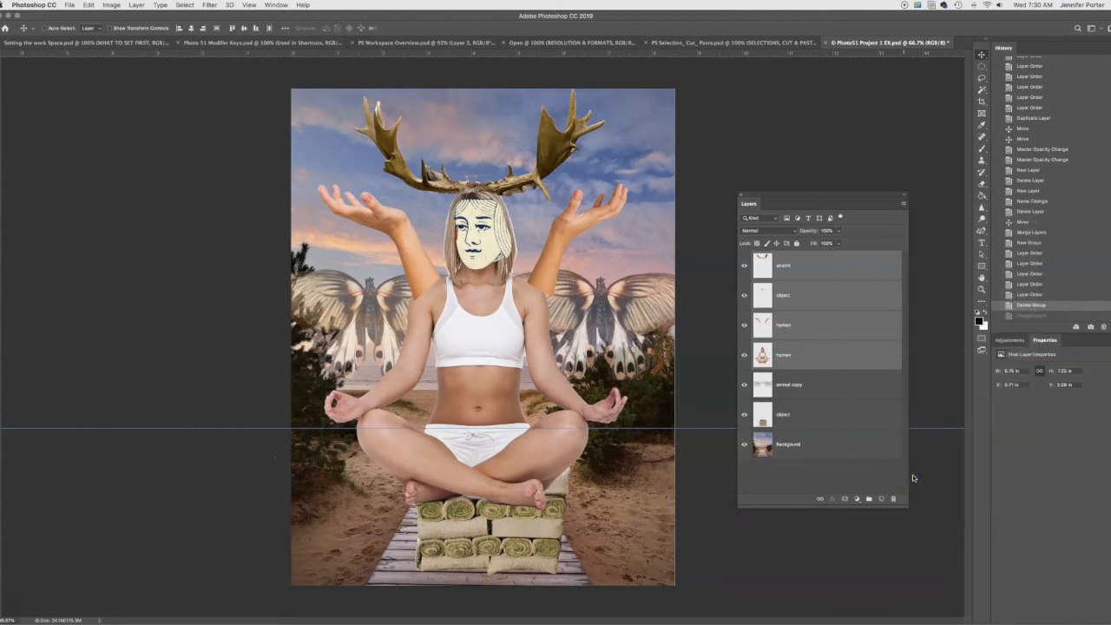